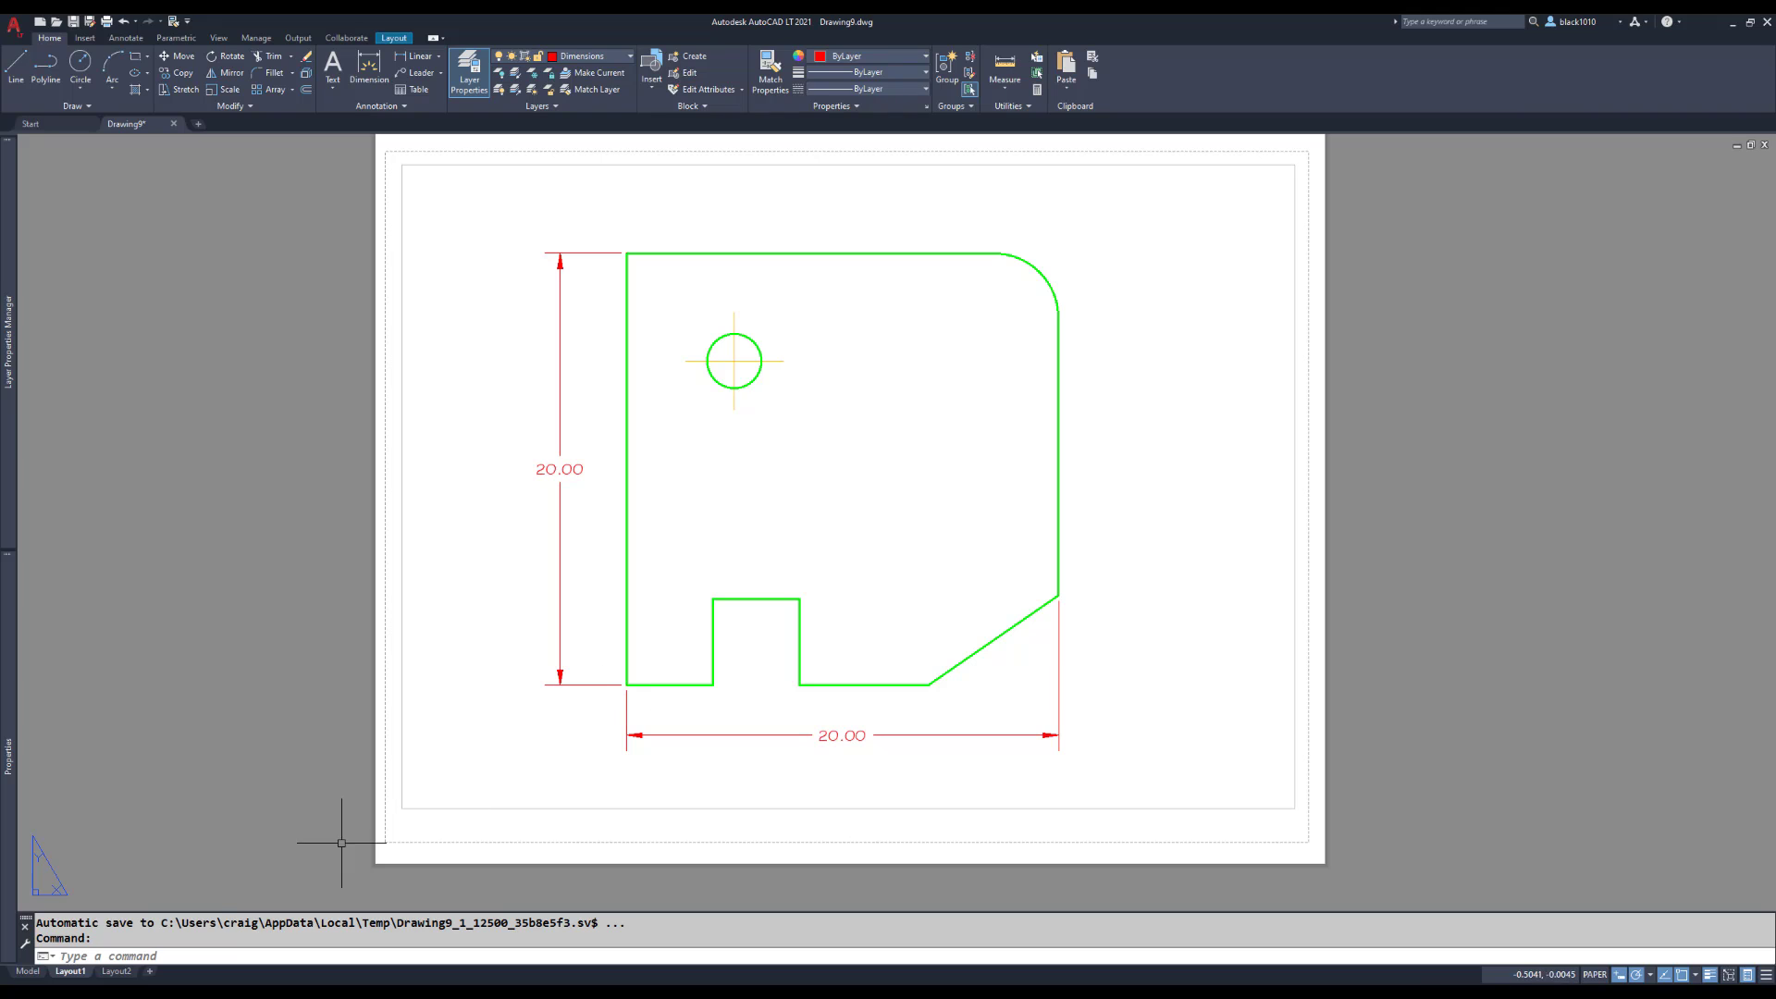
- Compare Layout2 with Layout1, and measure the text height of the vertical dimension on Layout1
click(139, 974)
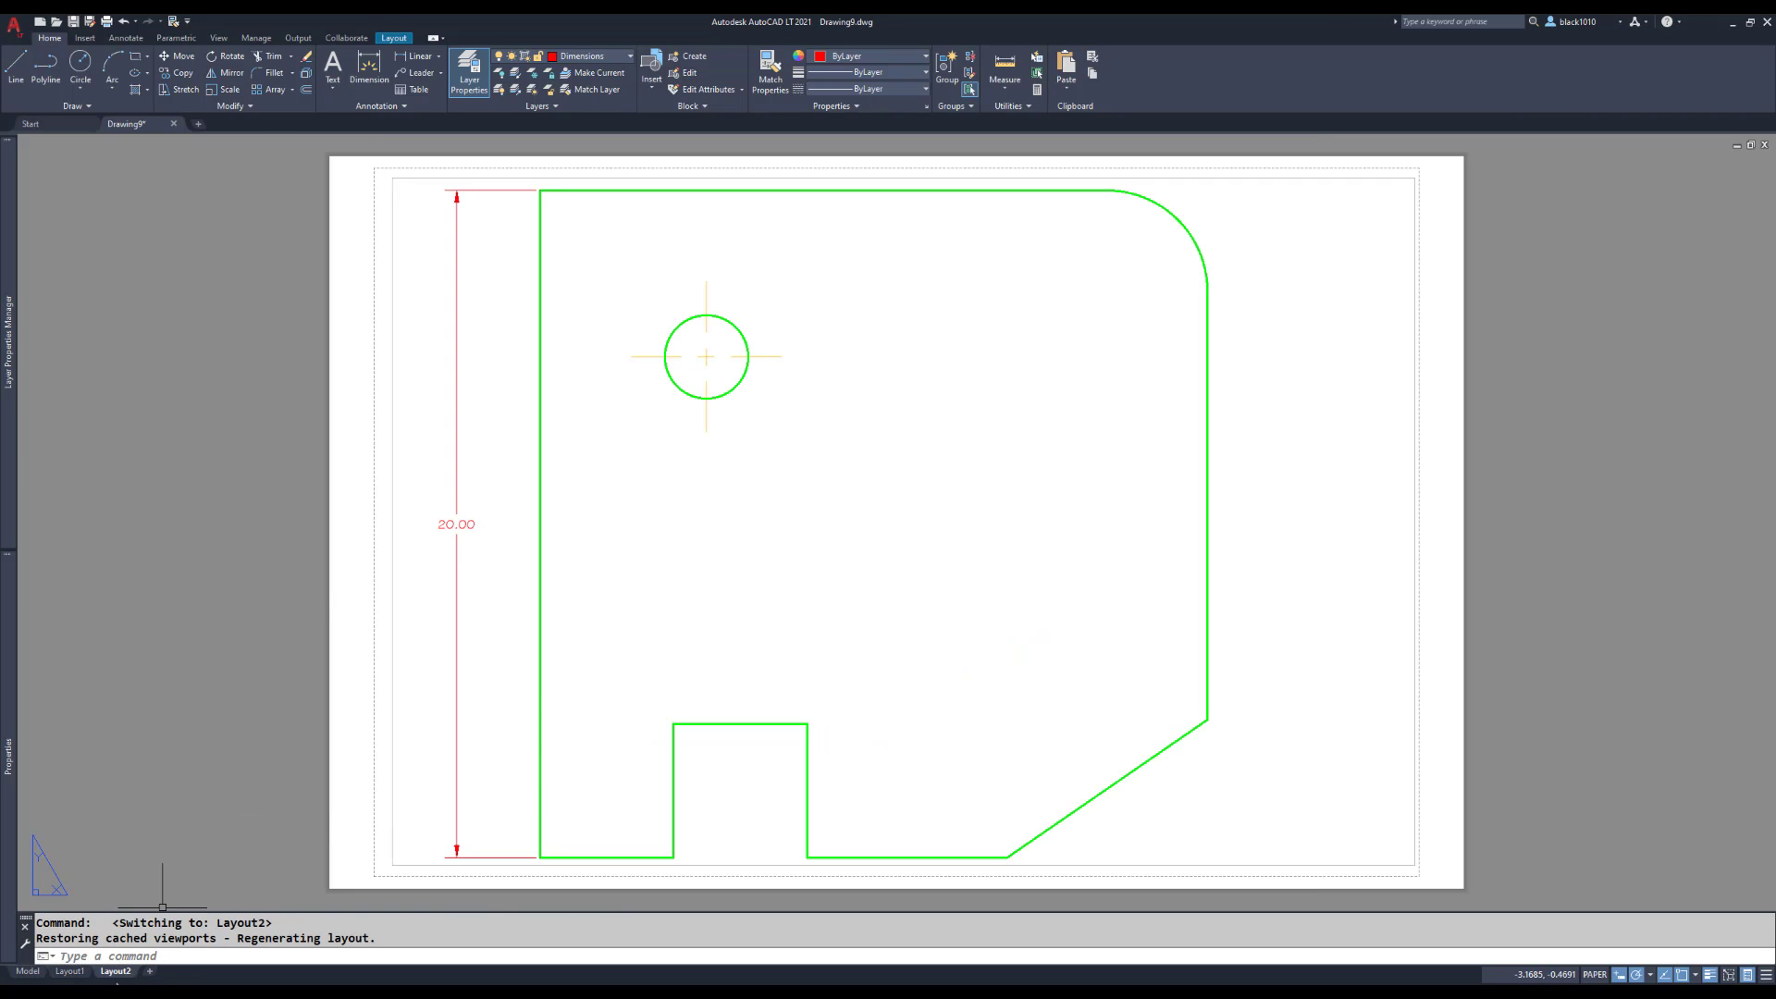
click(72, 973)
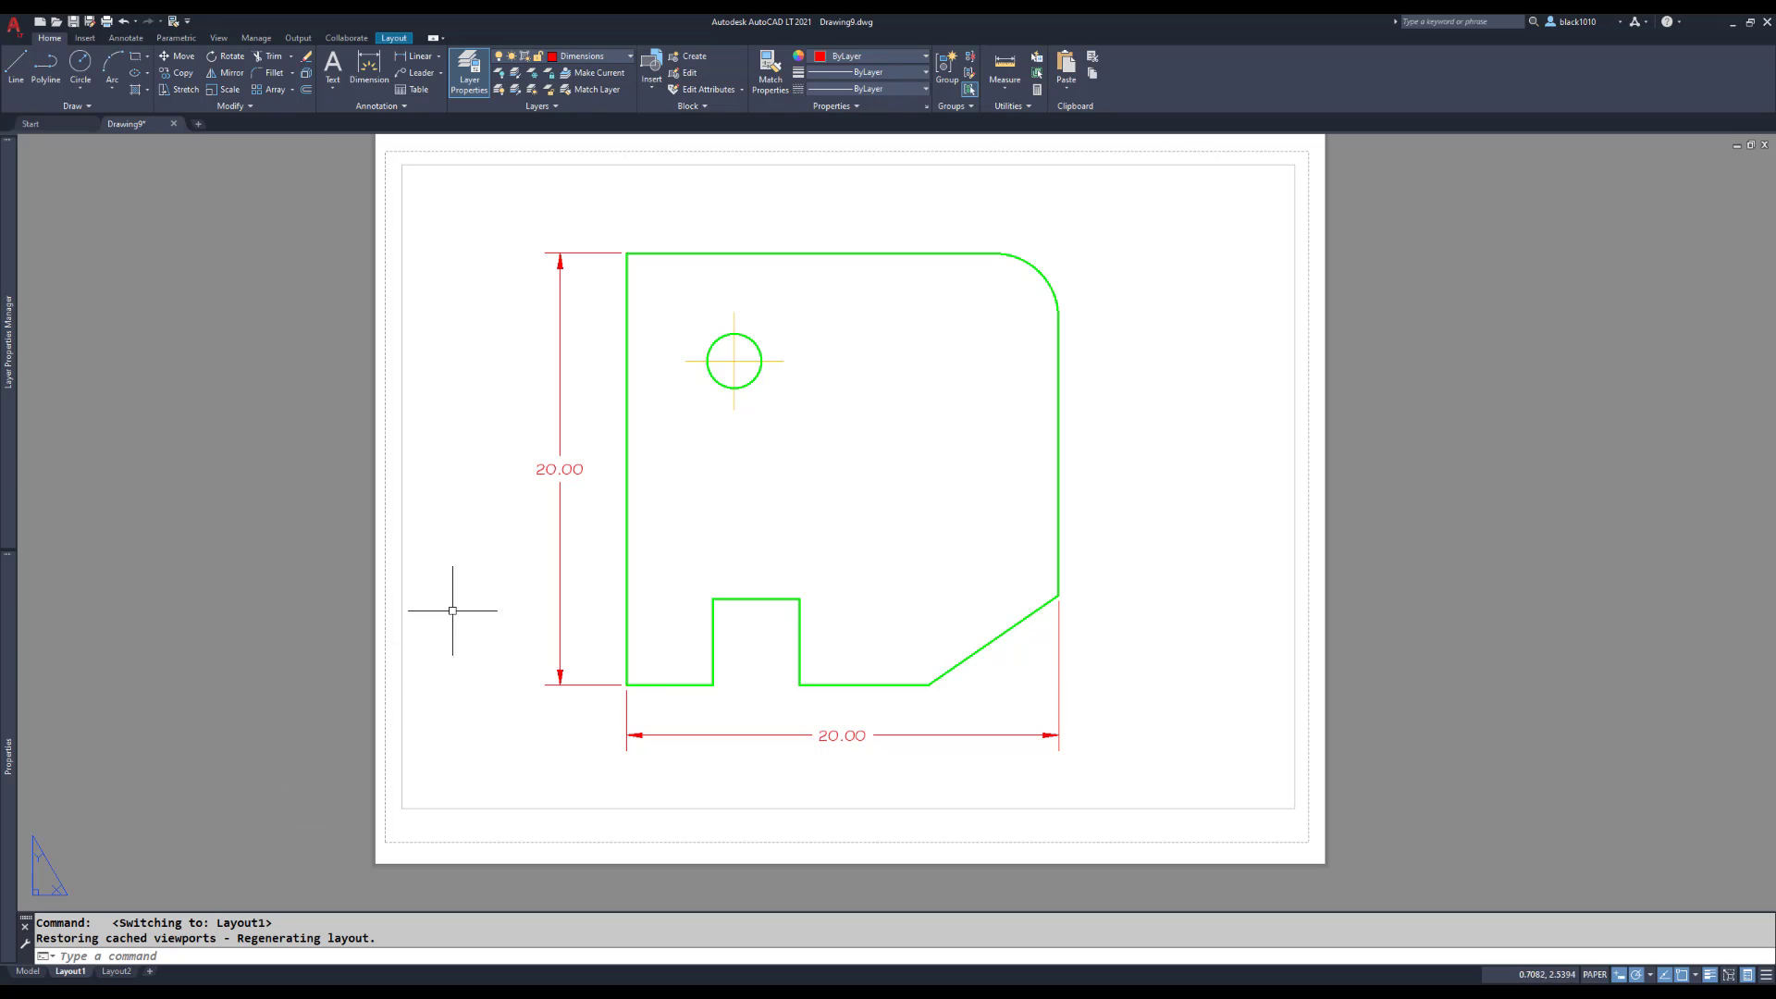
scroll(539, 471, up, 10)
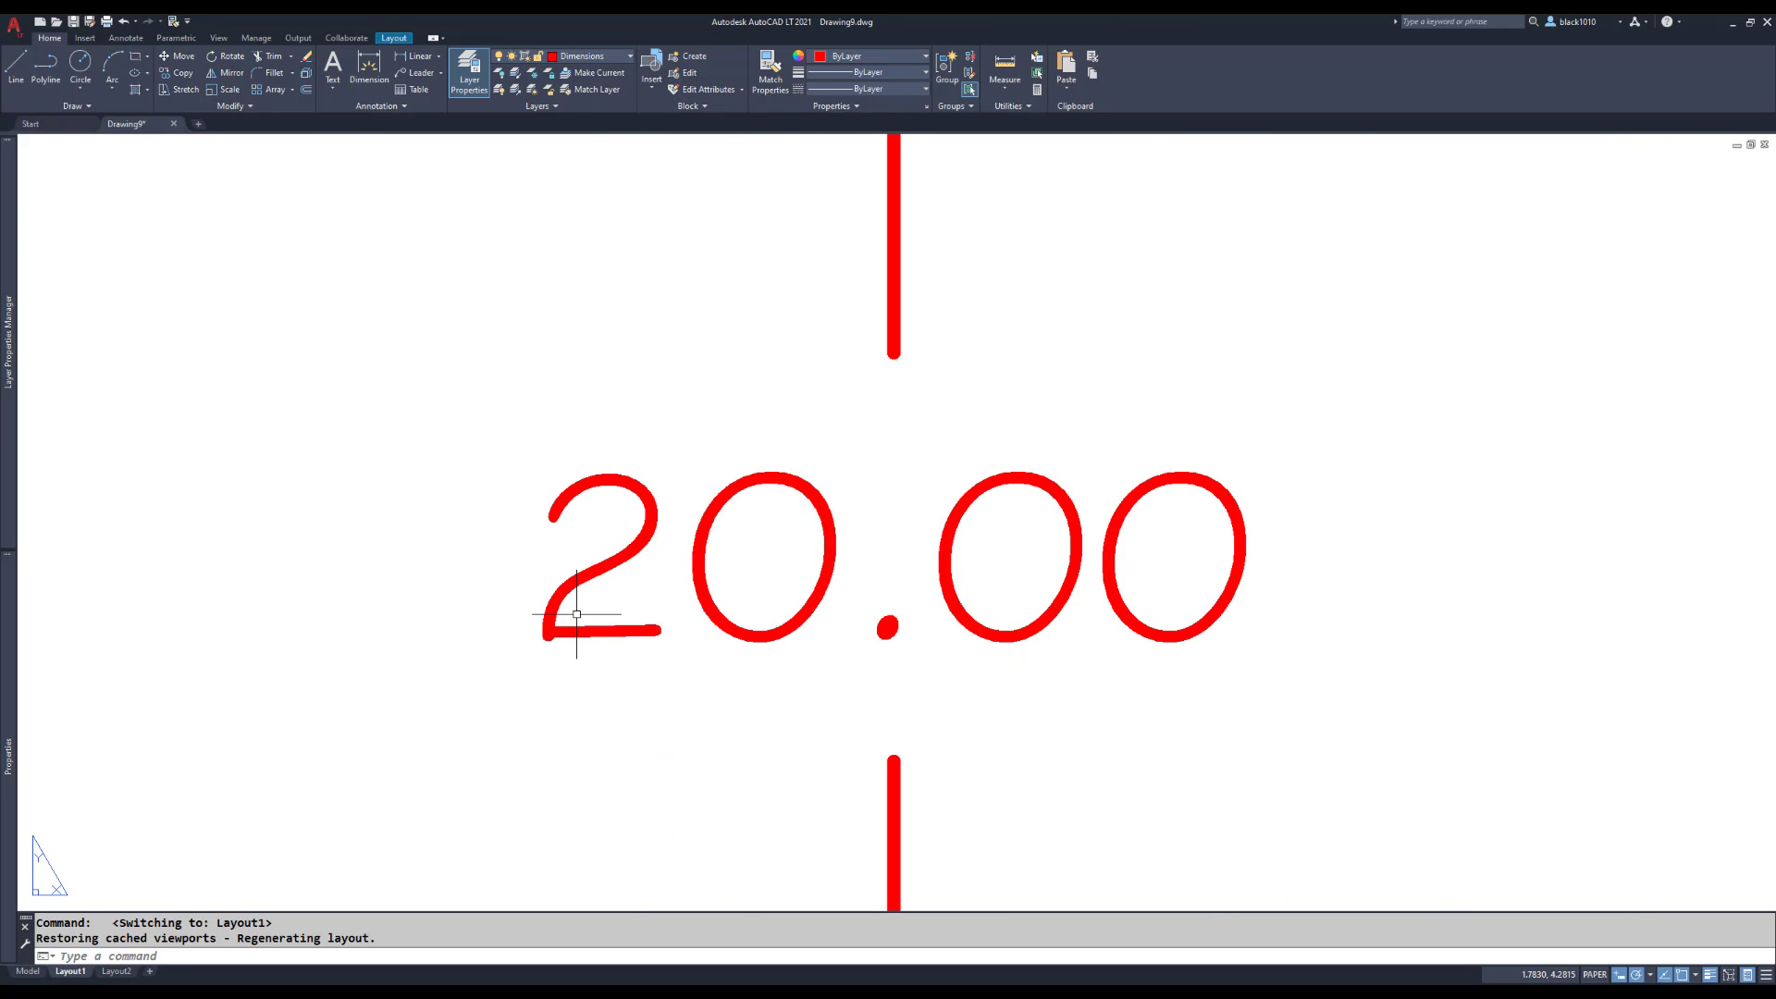
click(1005, 64)
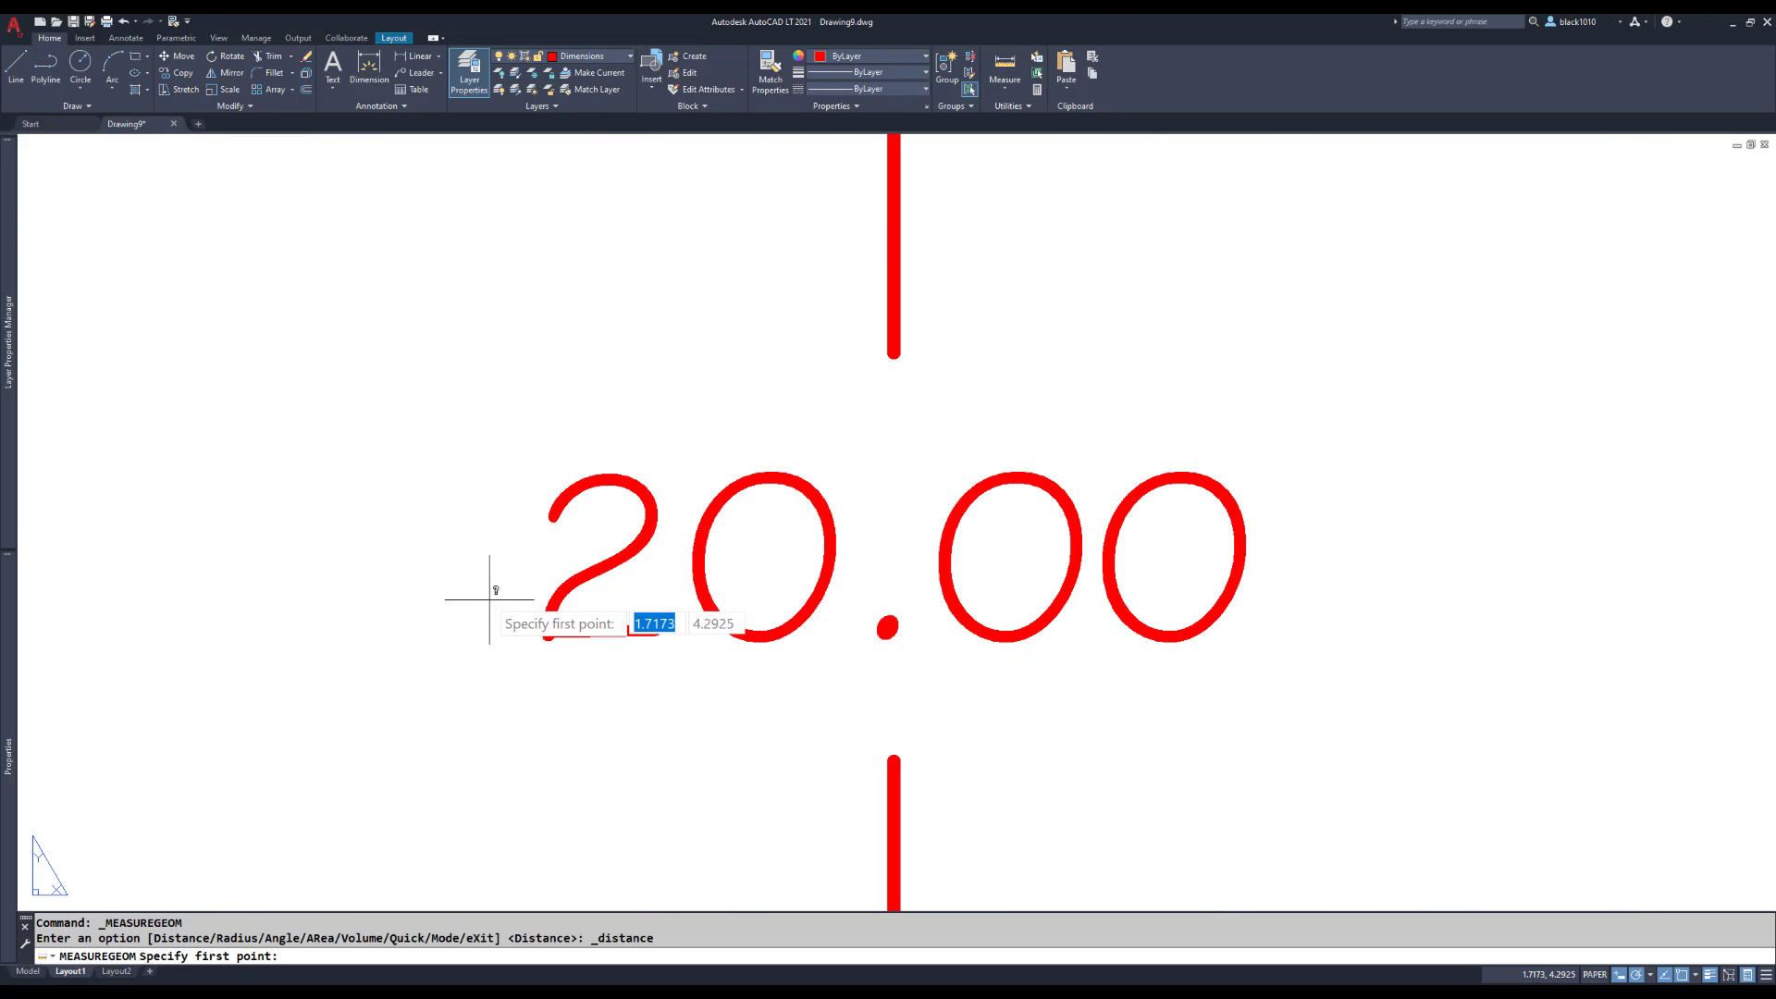
click(484, 635)
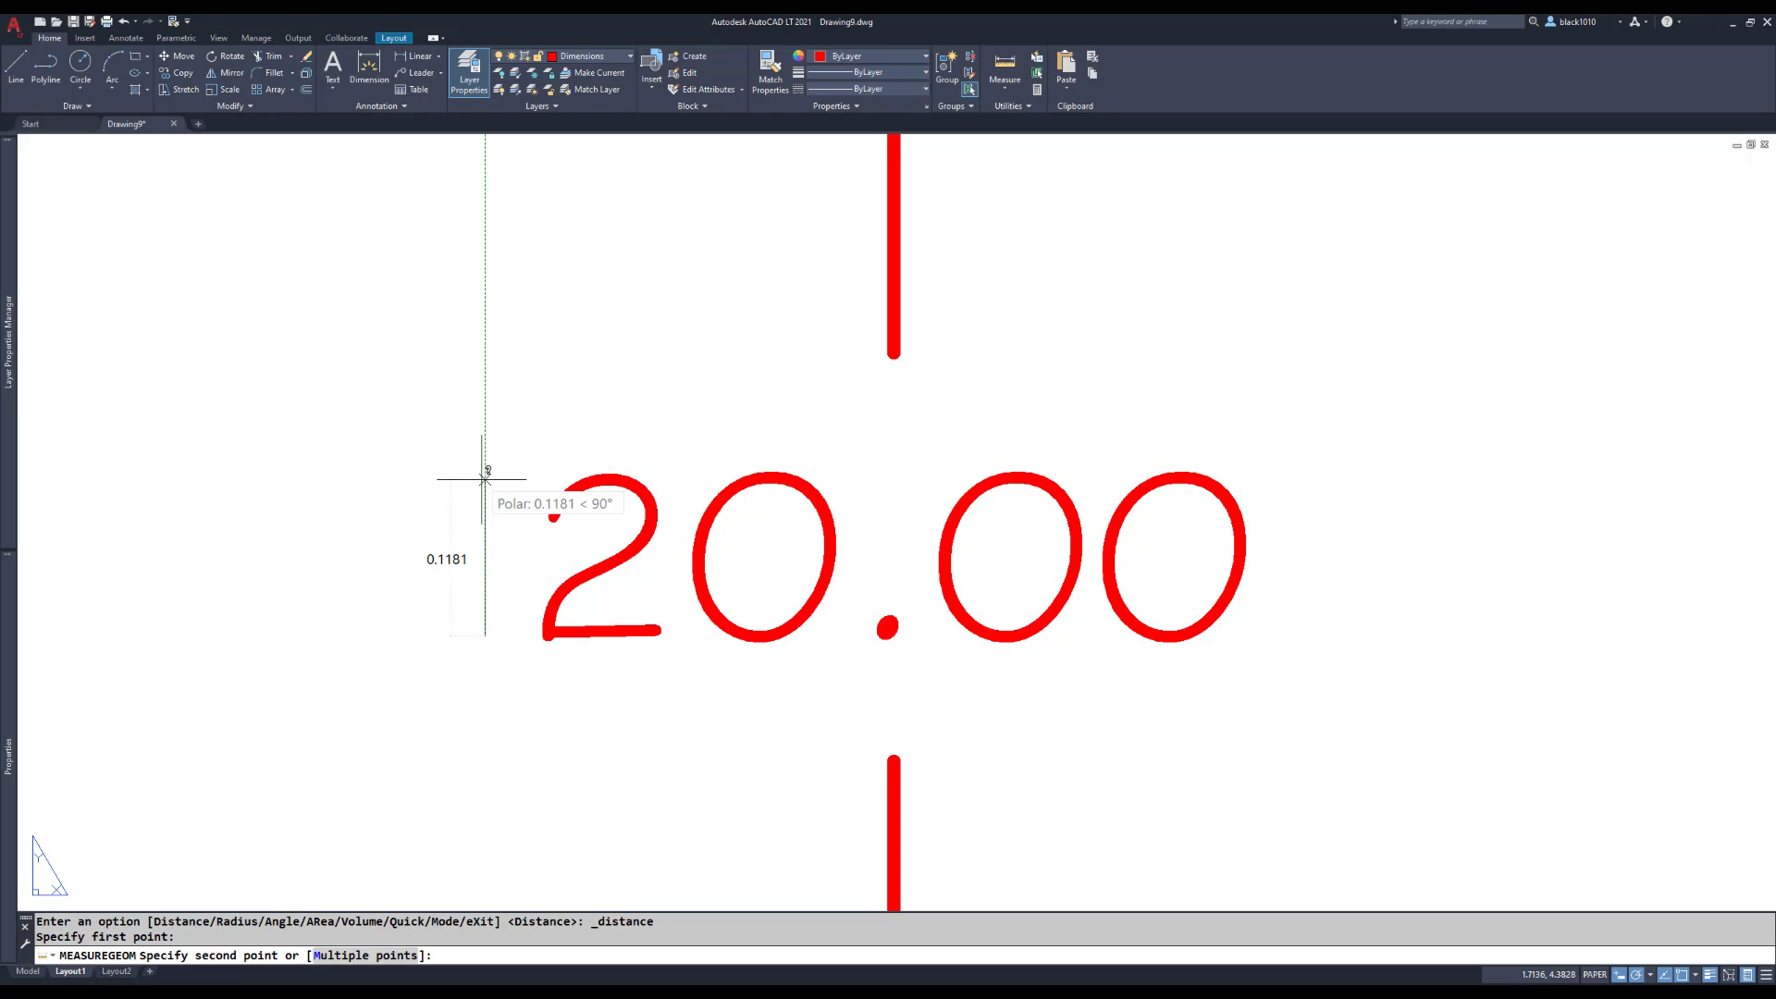
key(Escape)
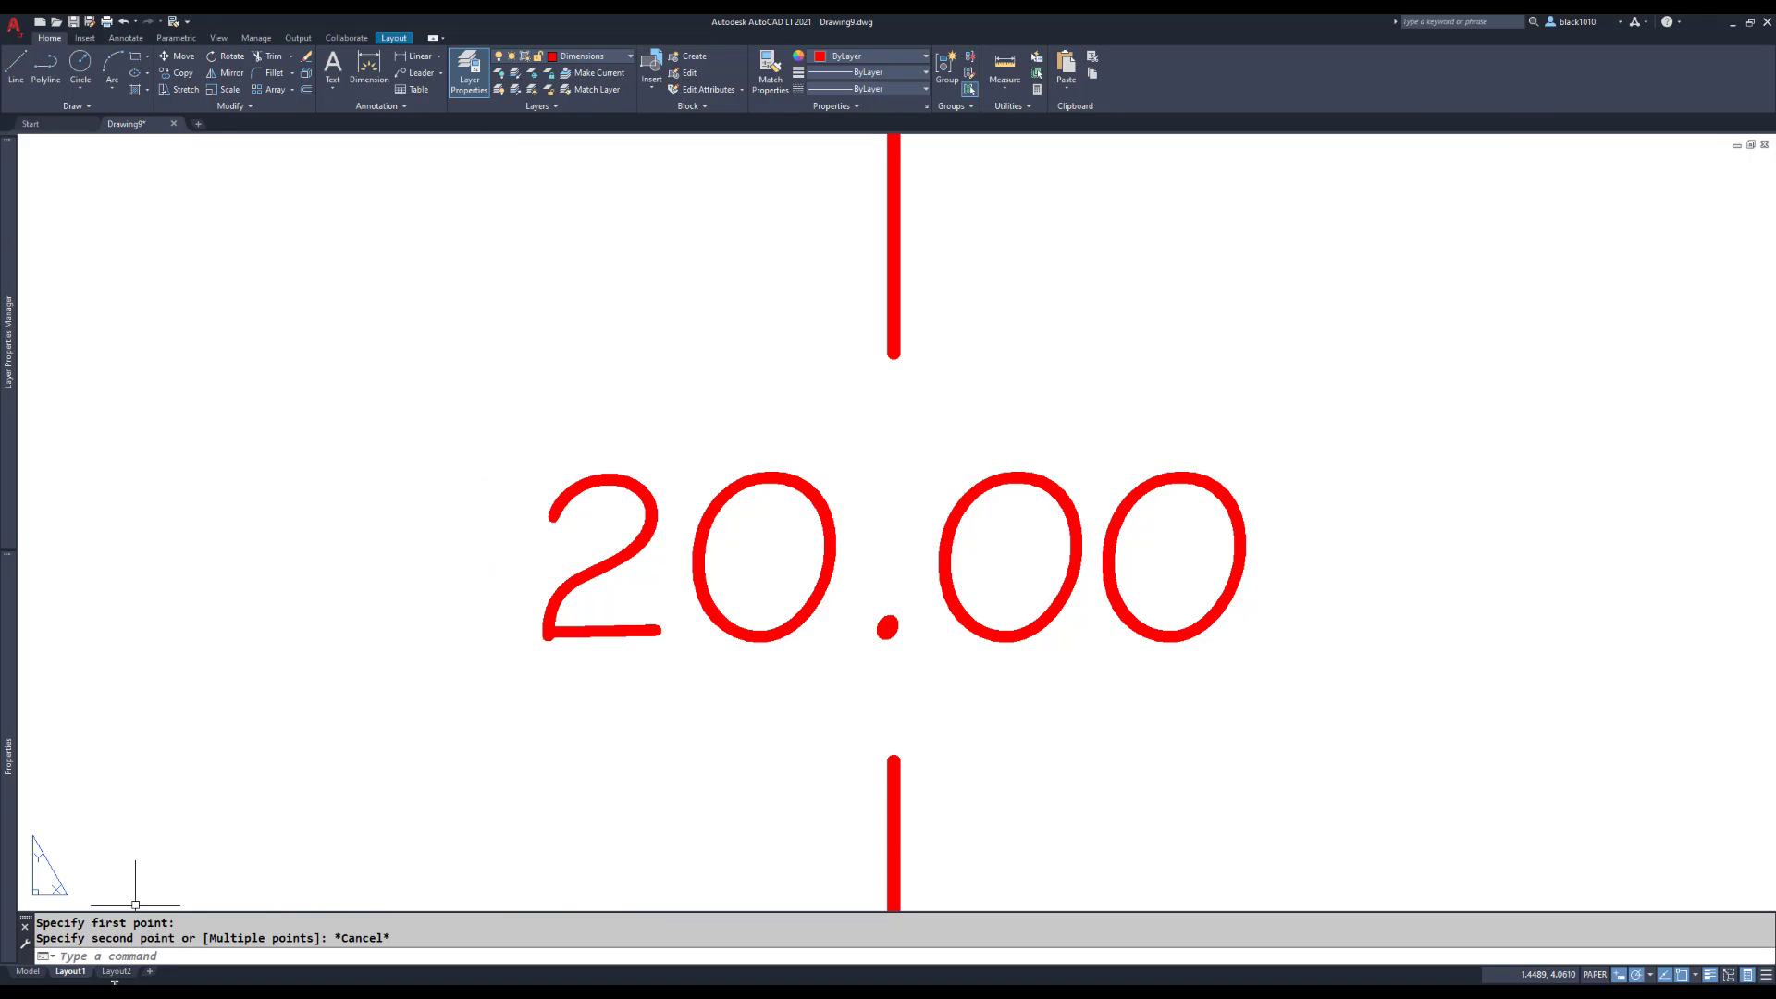
- Measure the text height of the vertical dimension on Layout2
click(115, 971)
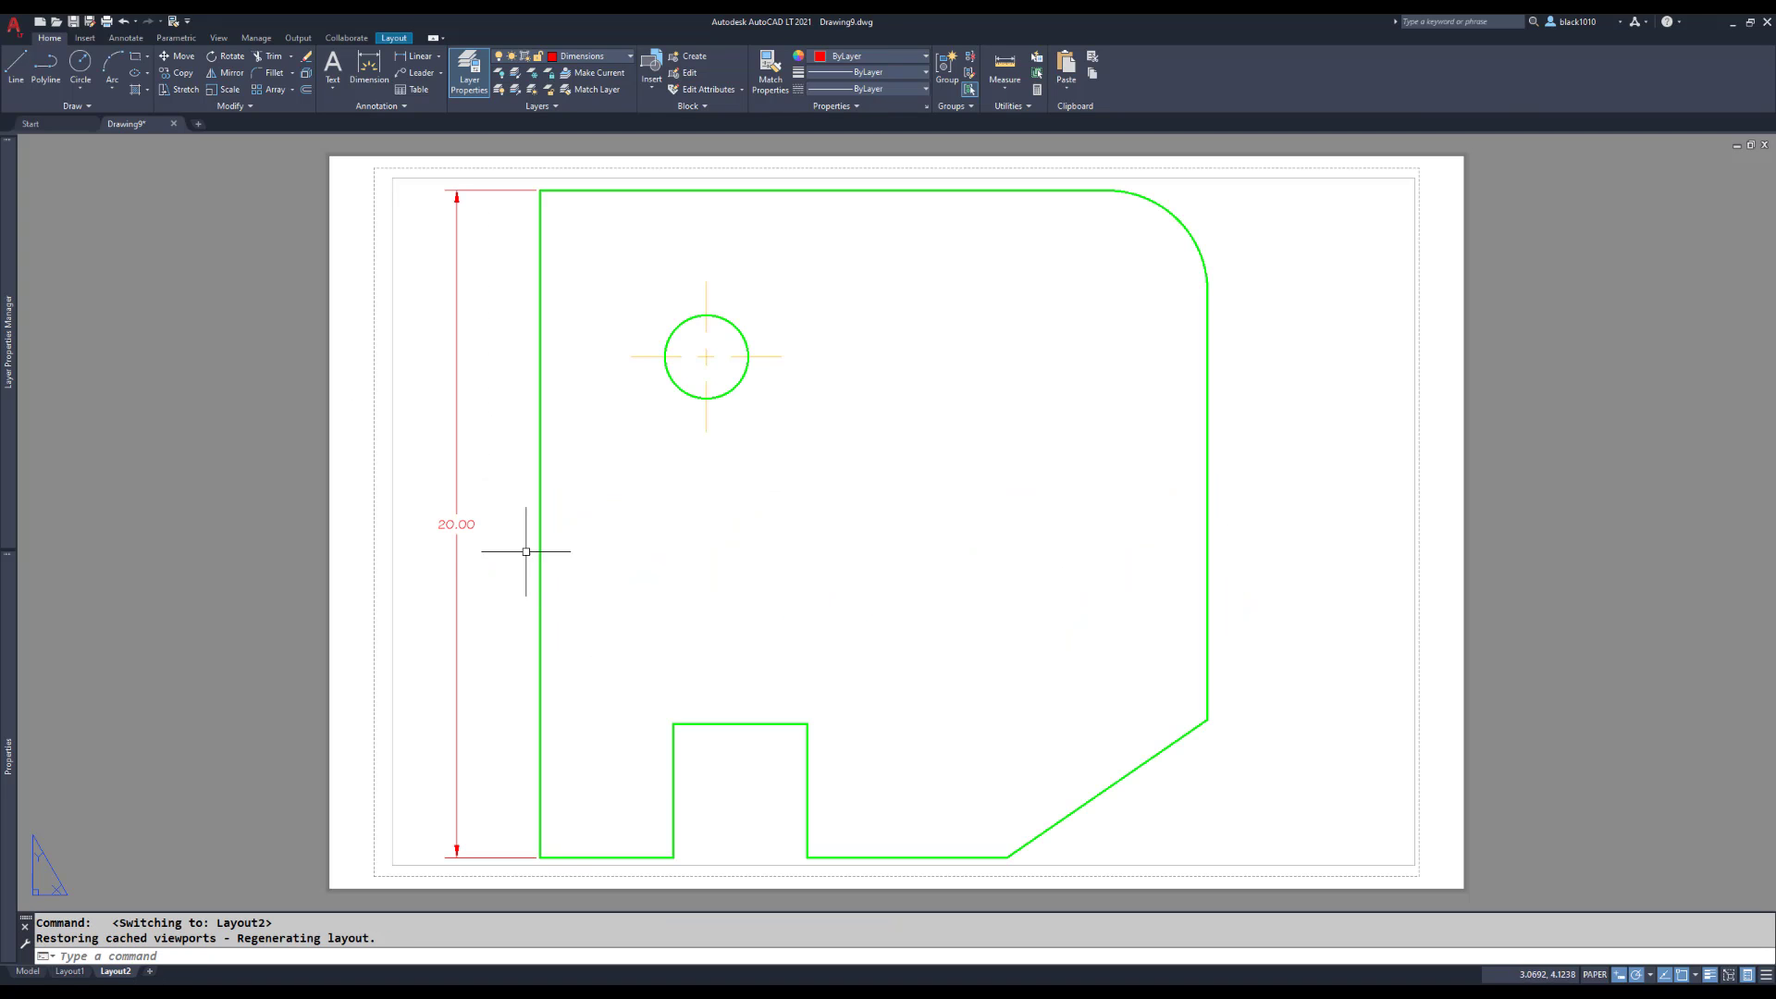
scroll(525, 552, up, 9)
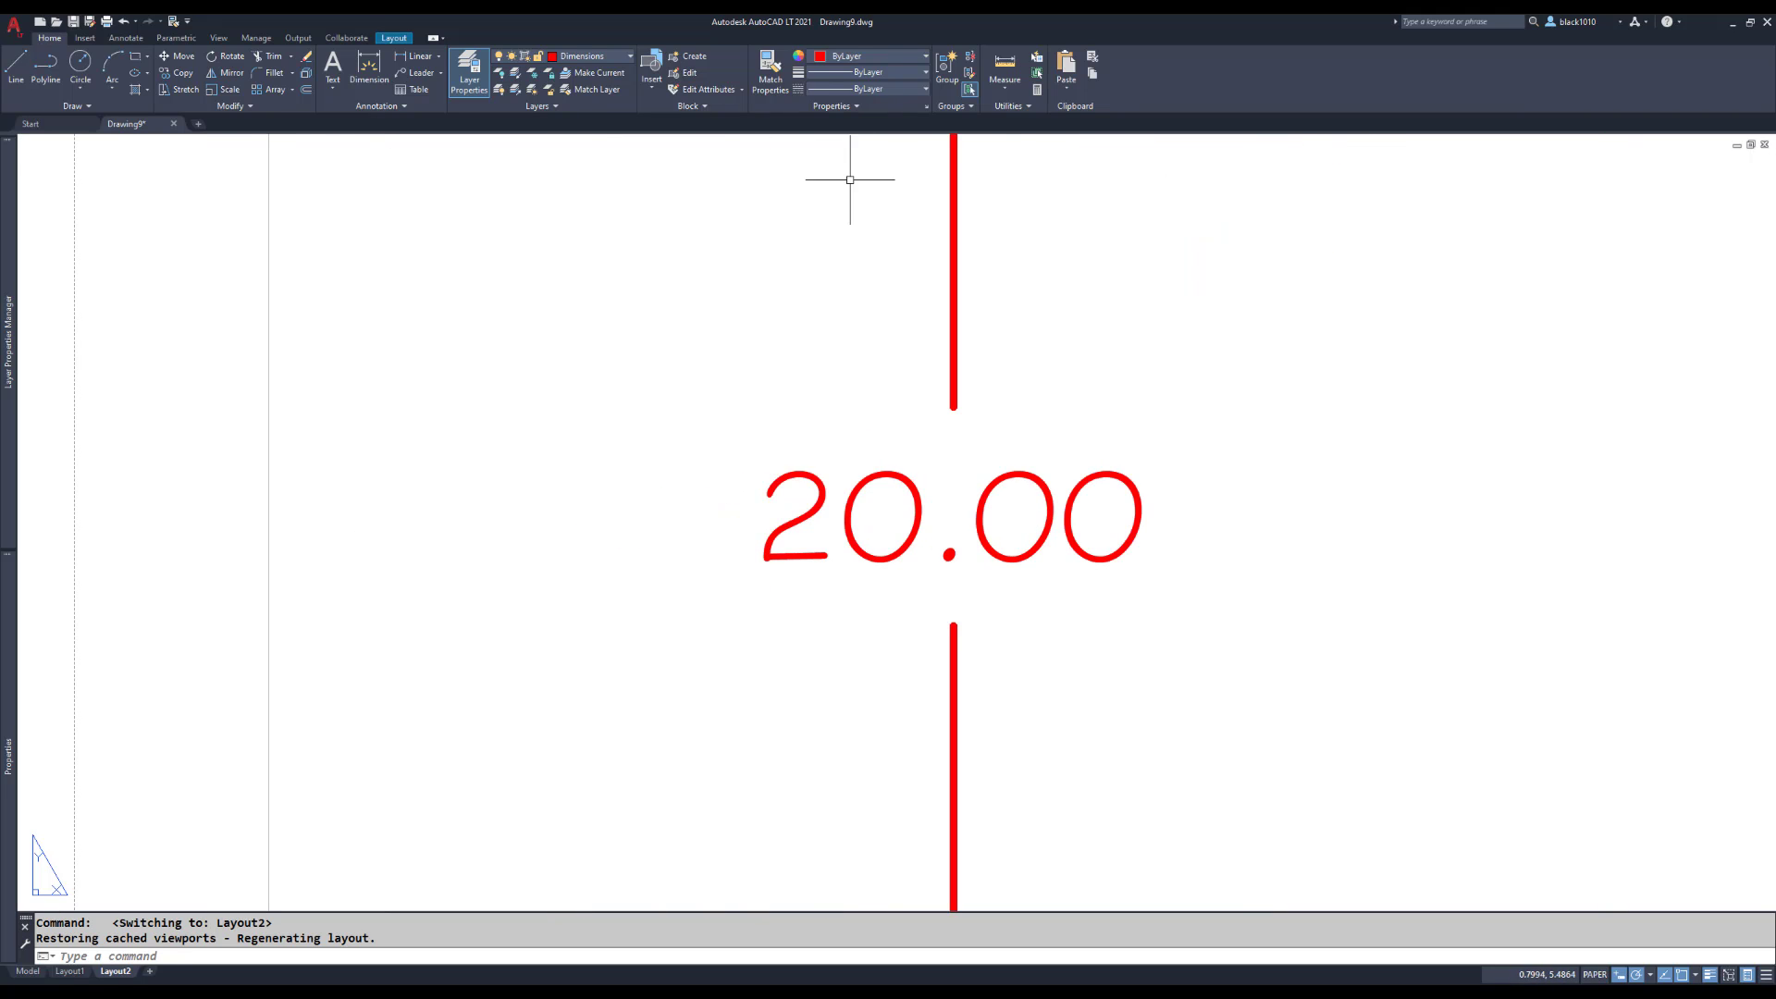
click(1005, 63)
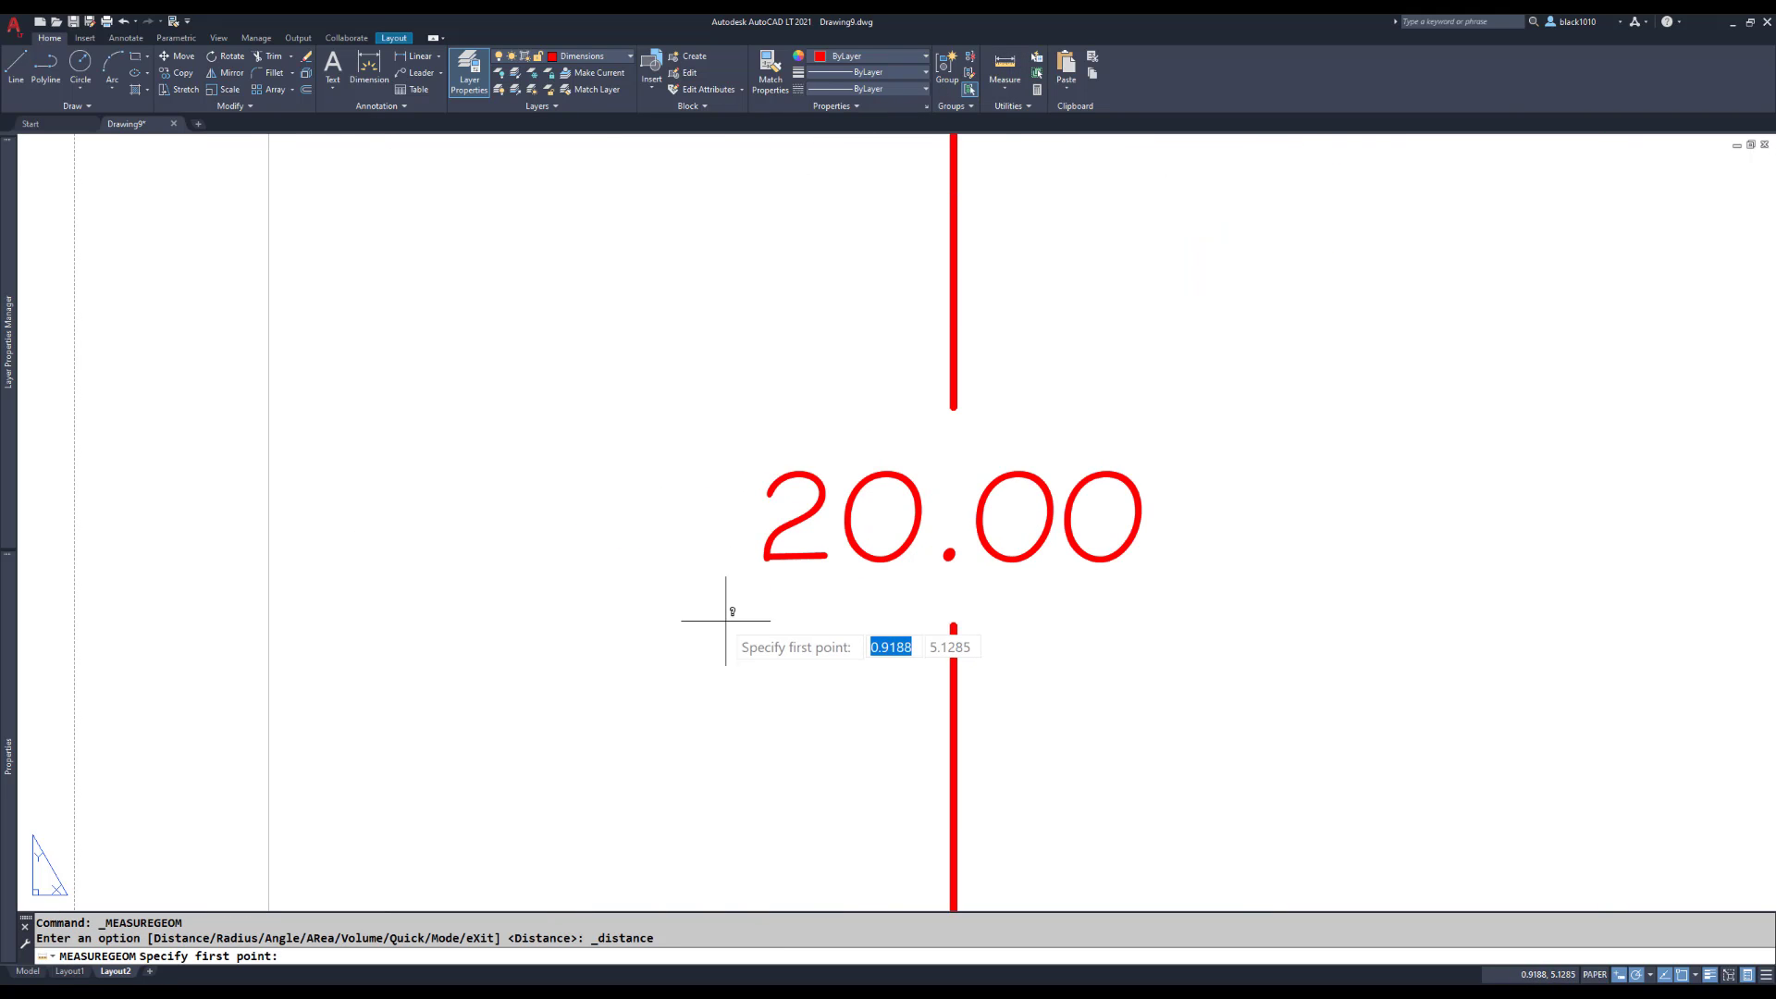
click(731, 558)
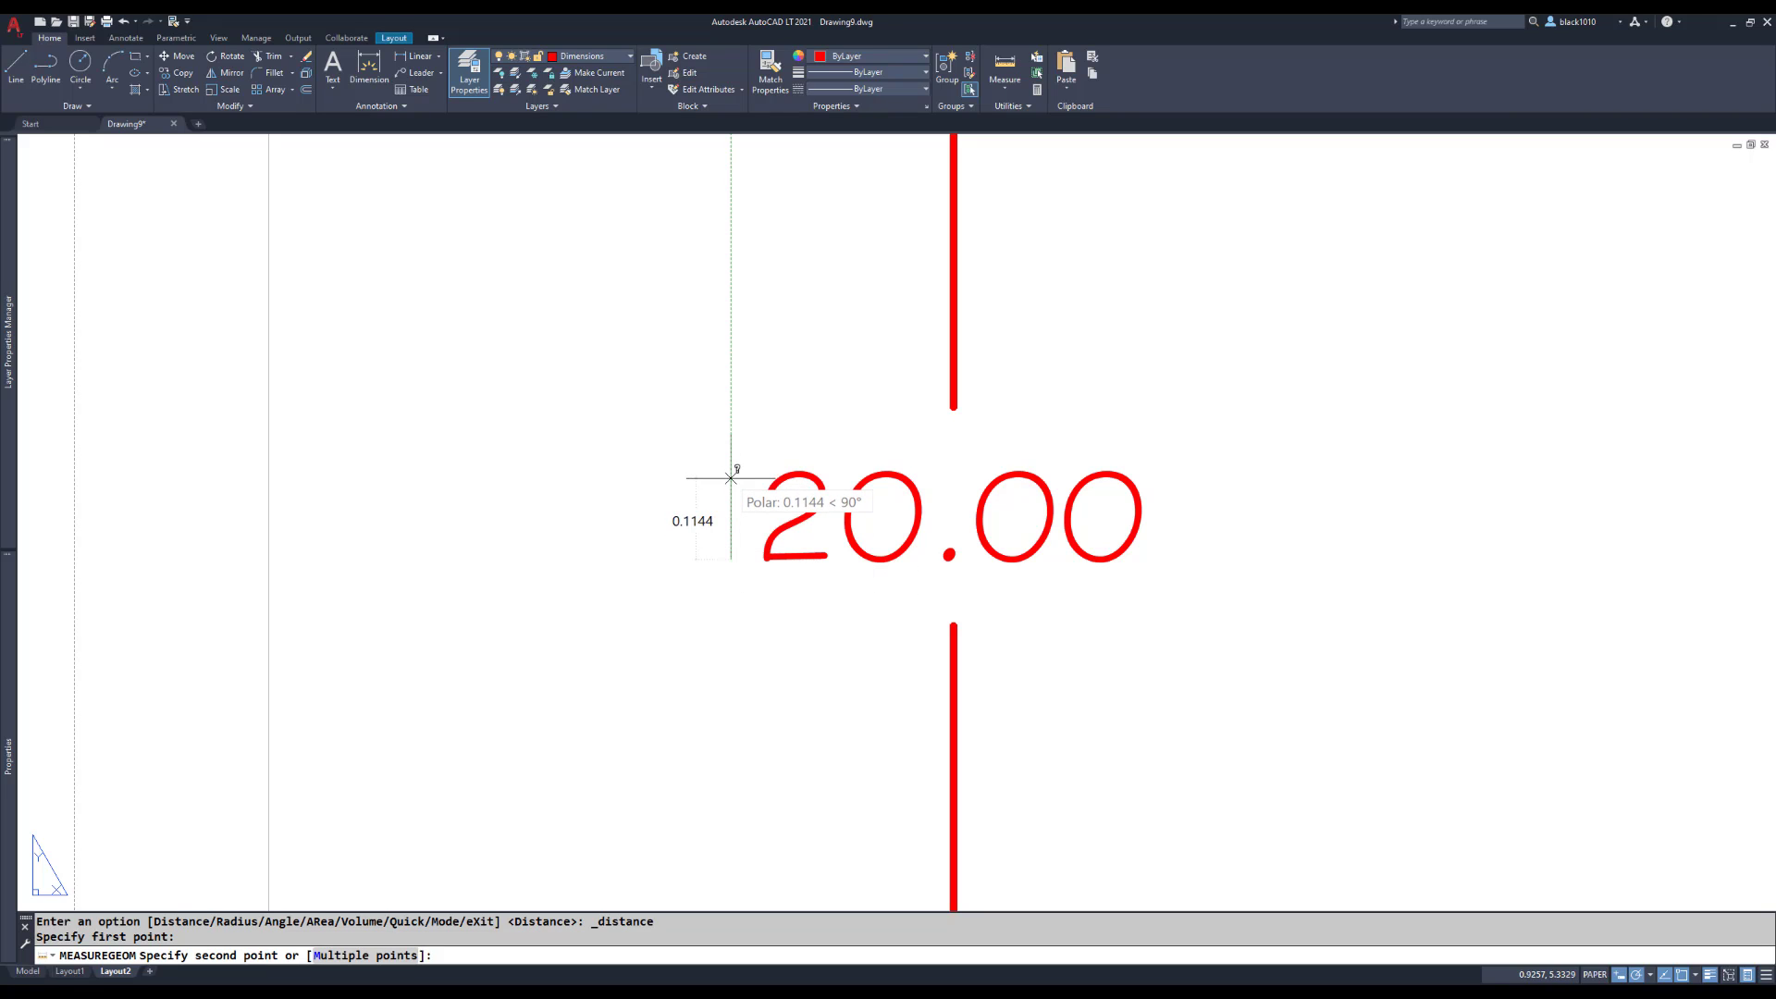
key(Escape)
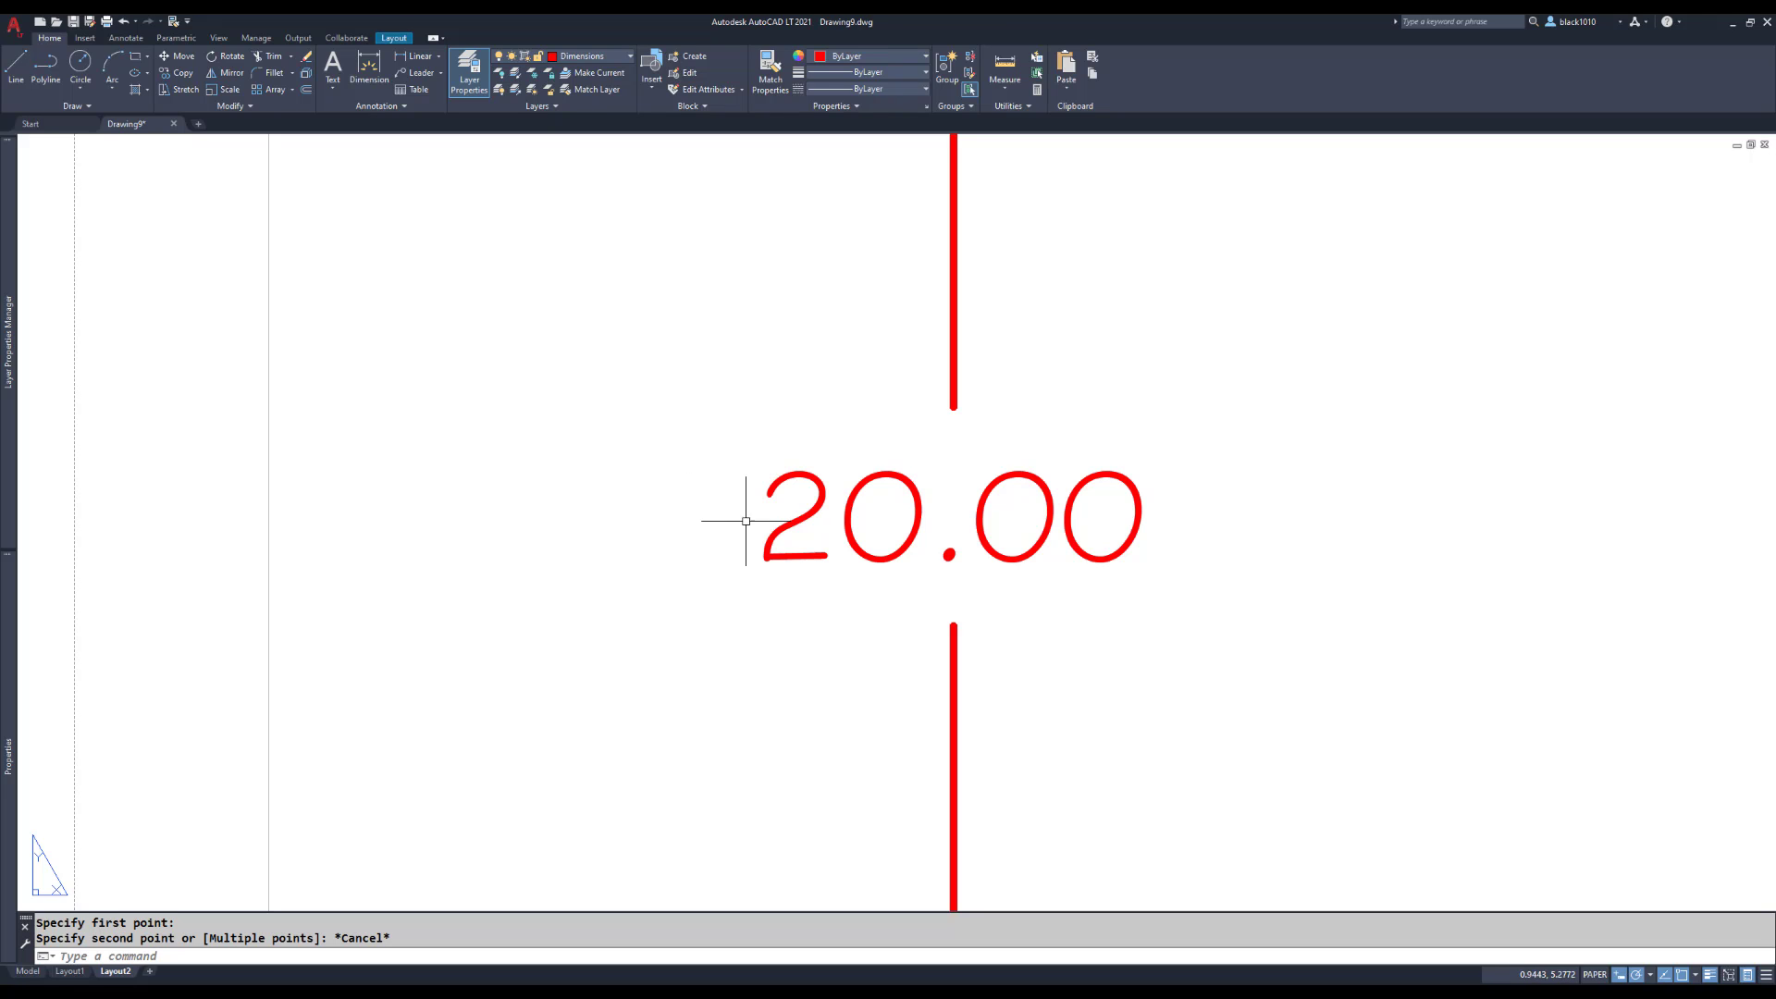
scroll(735, 490, down, 10)
scroll(746, 523, down, 4)
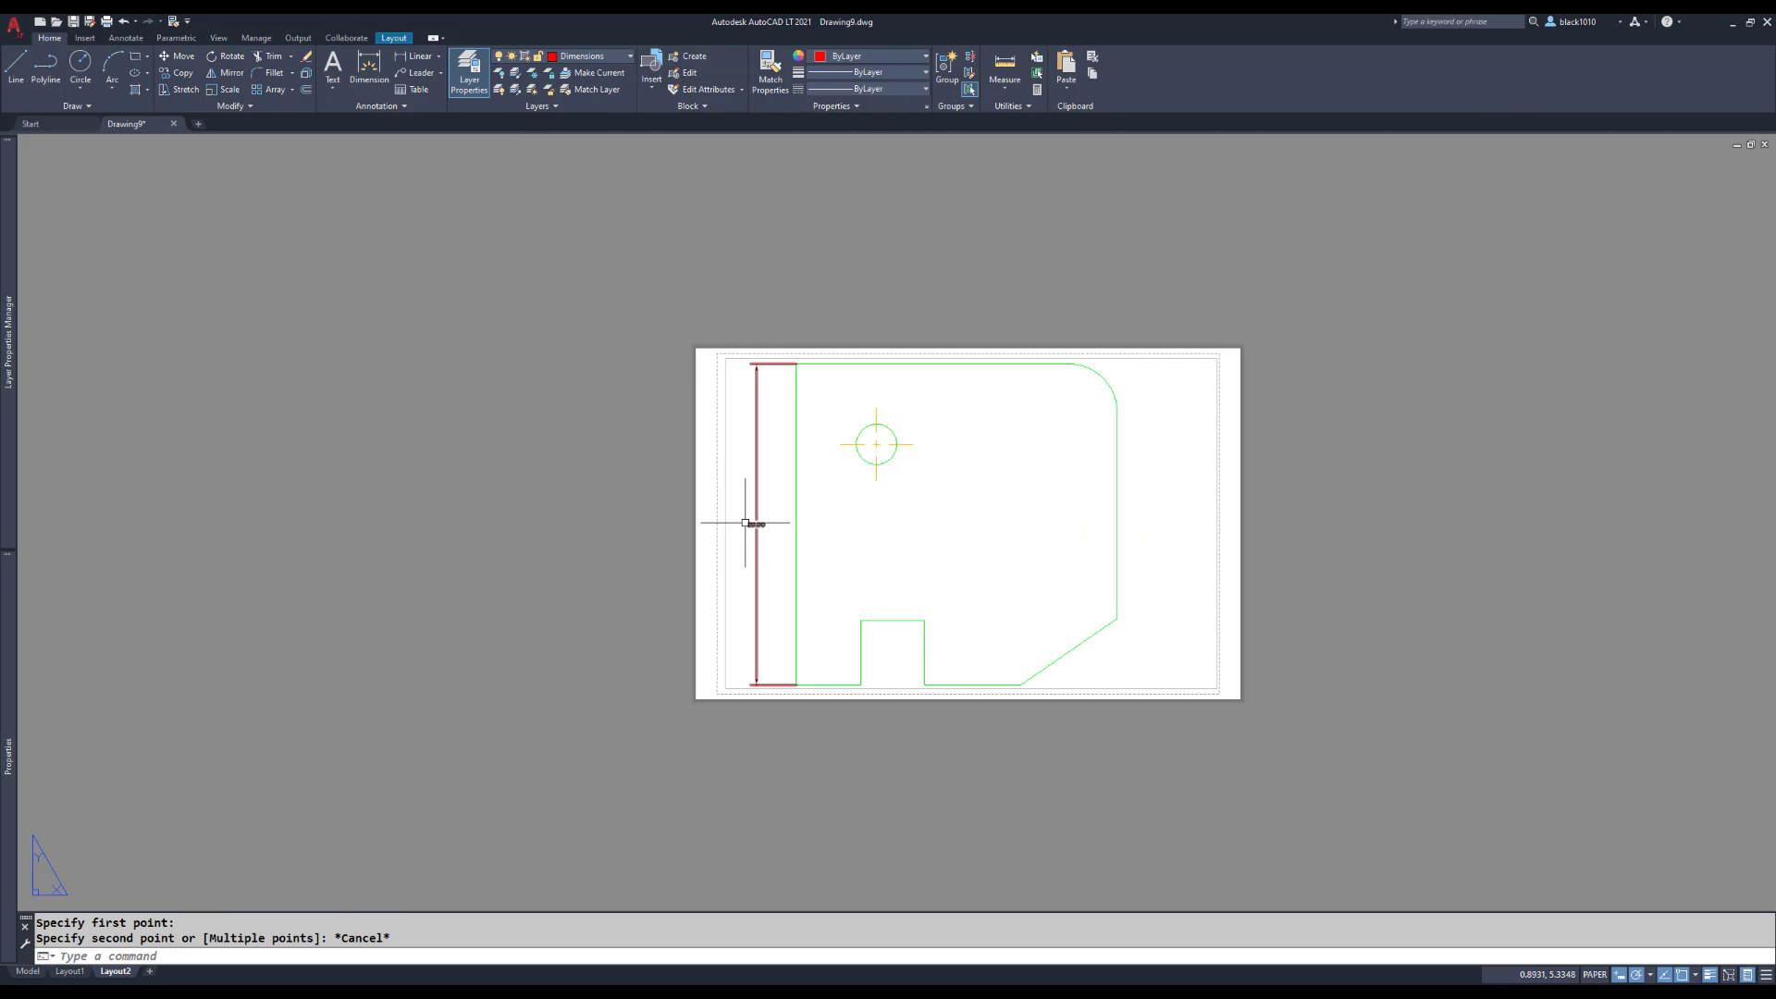
middle_click(840, 528)
middle_click(840, 528)
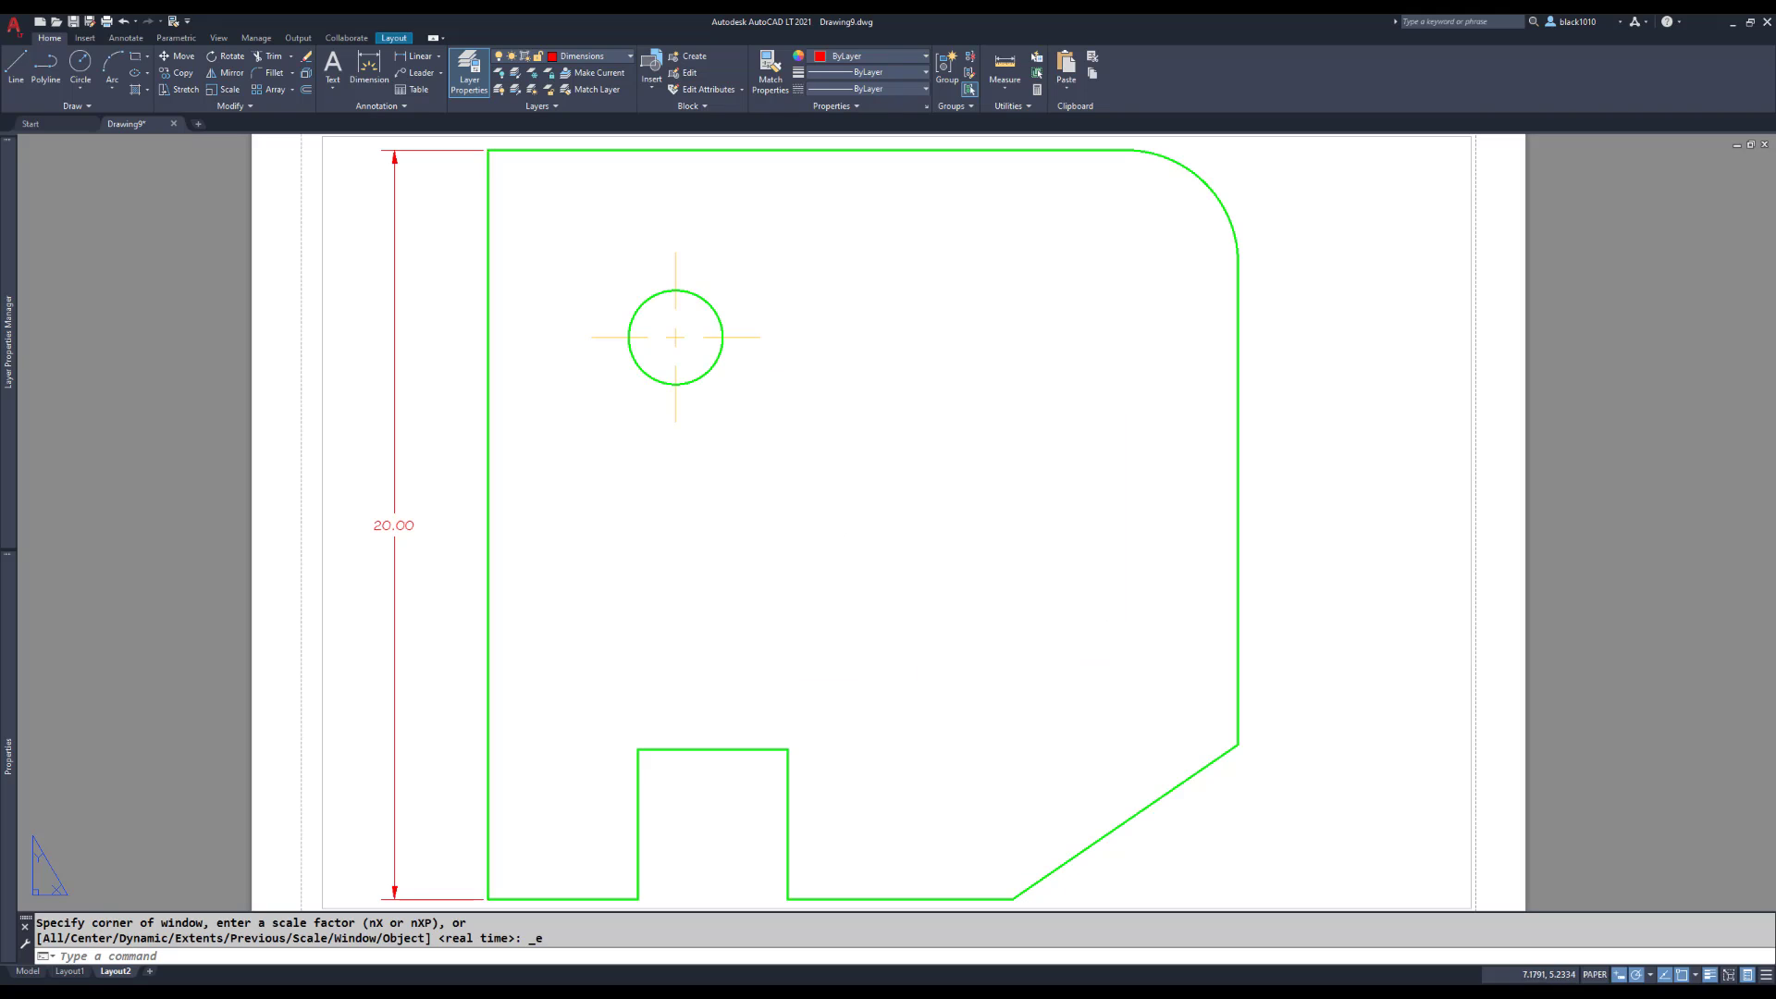
- Delete the vertical and horizontal overall dimensions from Layout1
click(71, 971)
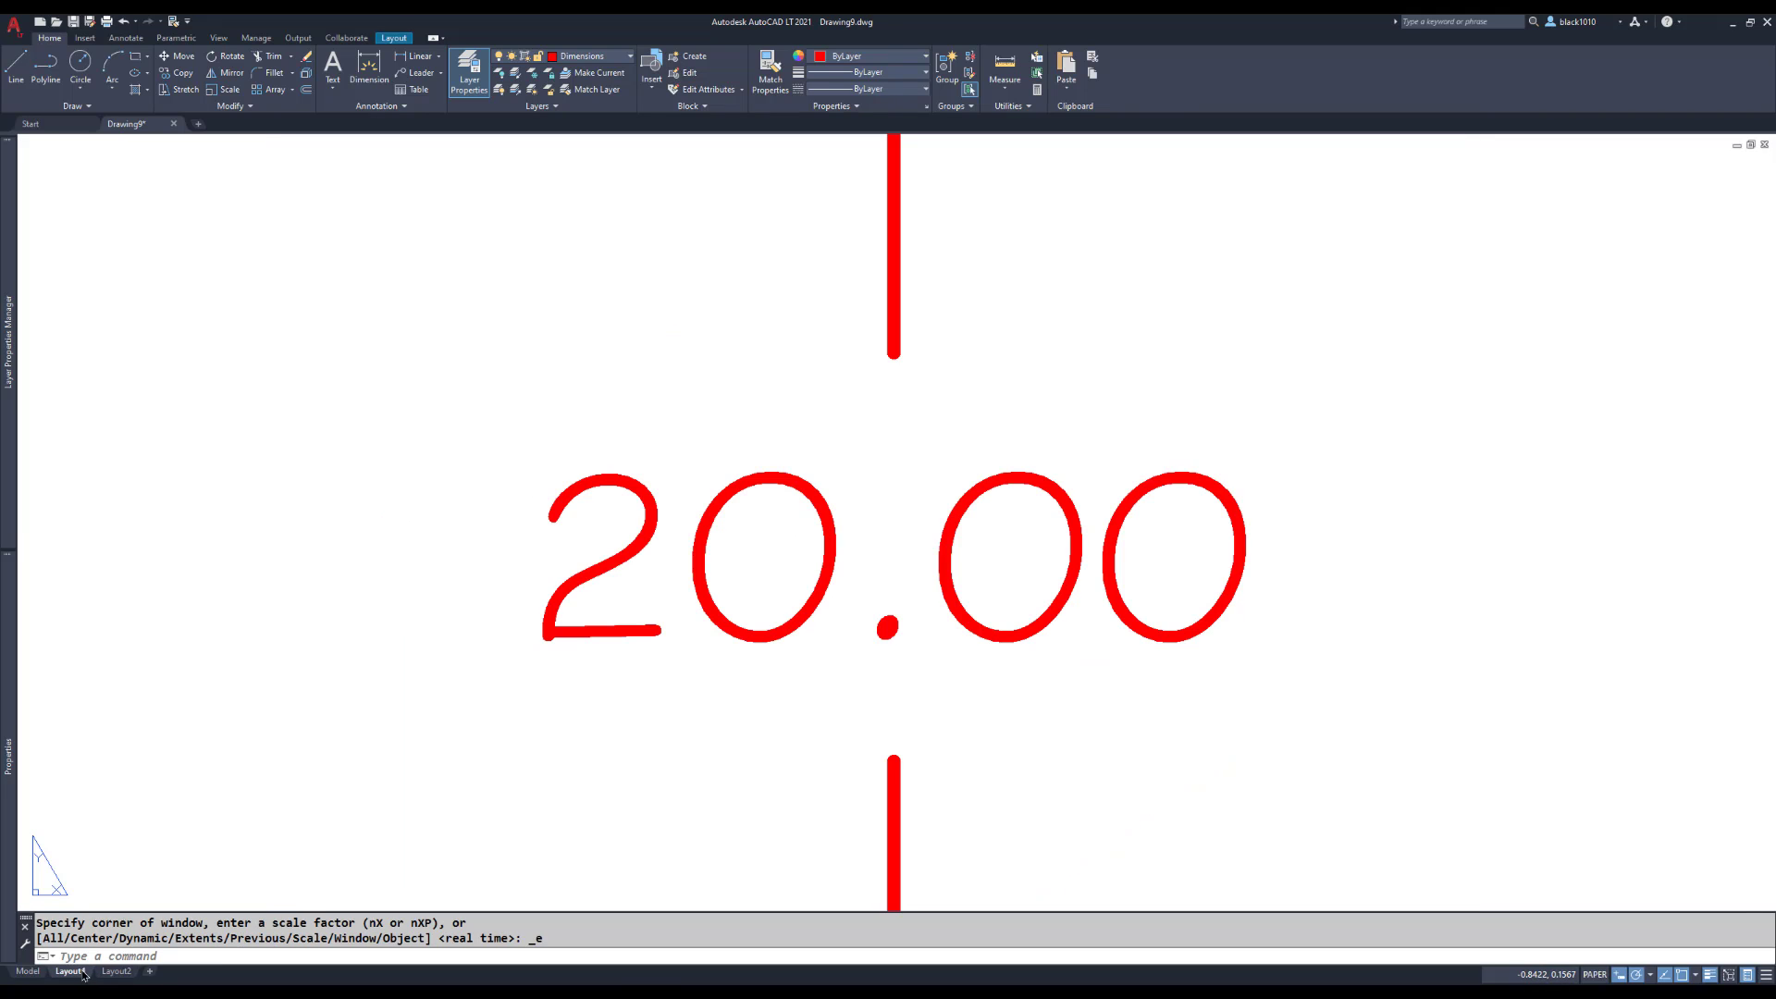
middle_click(555, 634)
middle_click(555, 634)
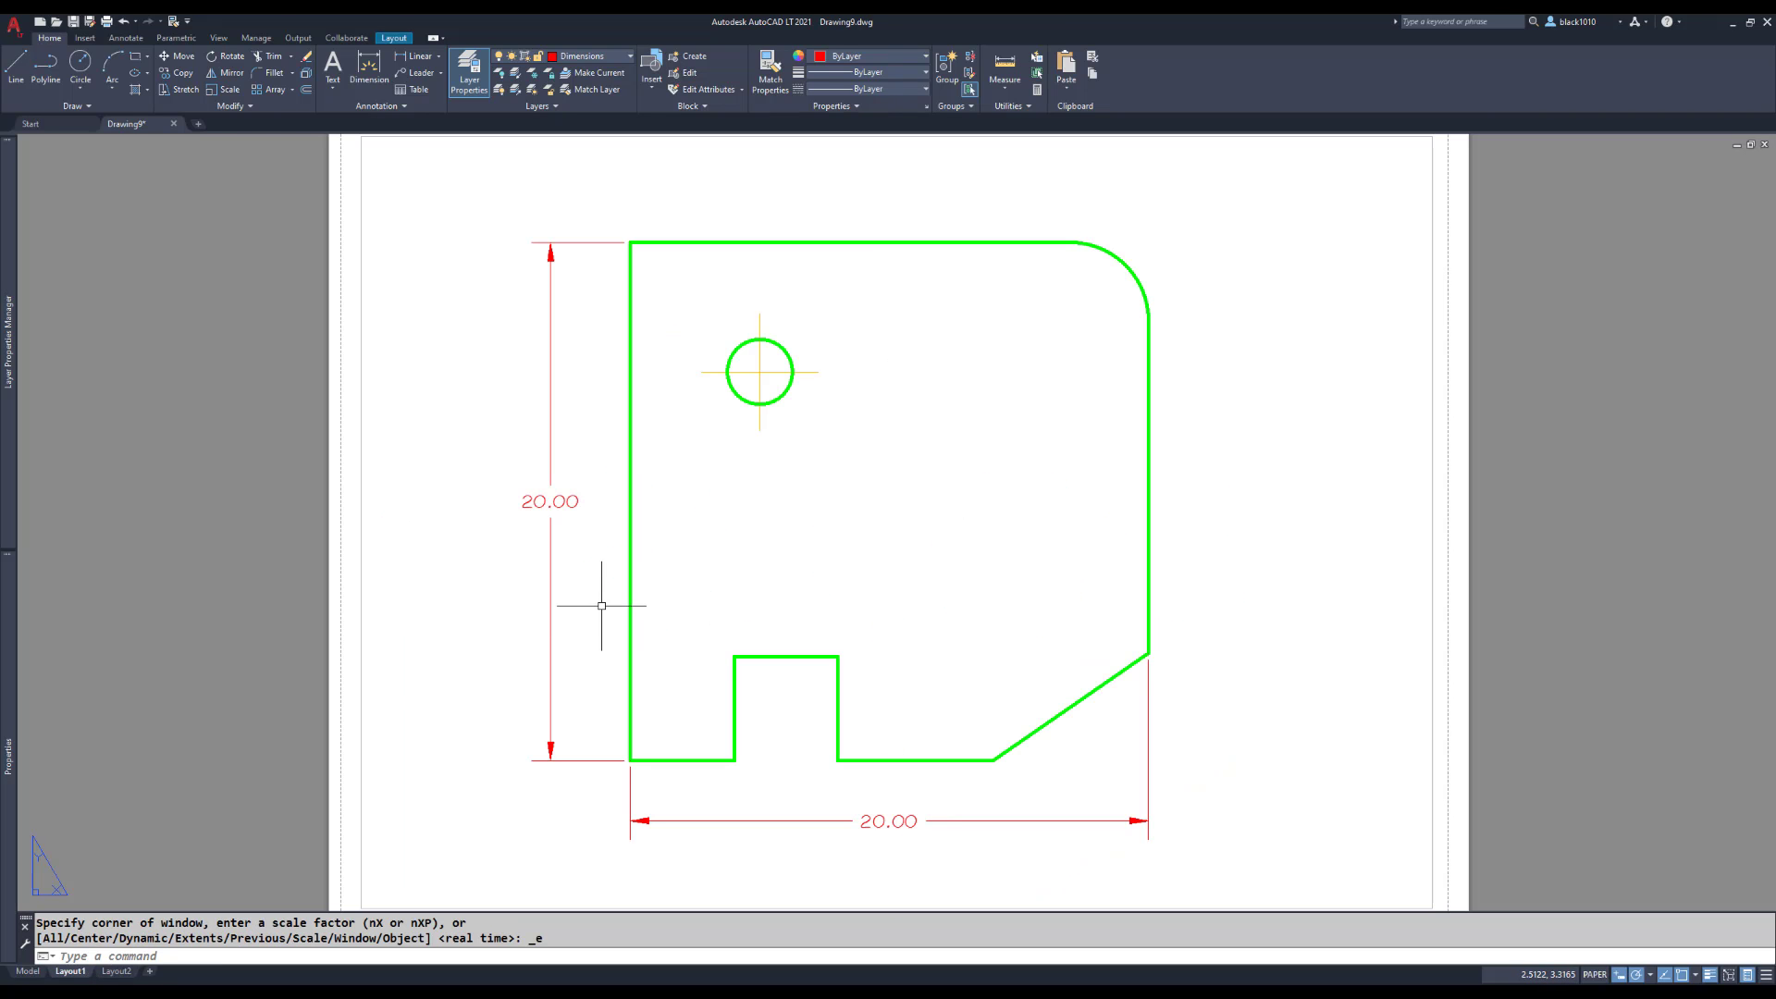
click(553, 572)
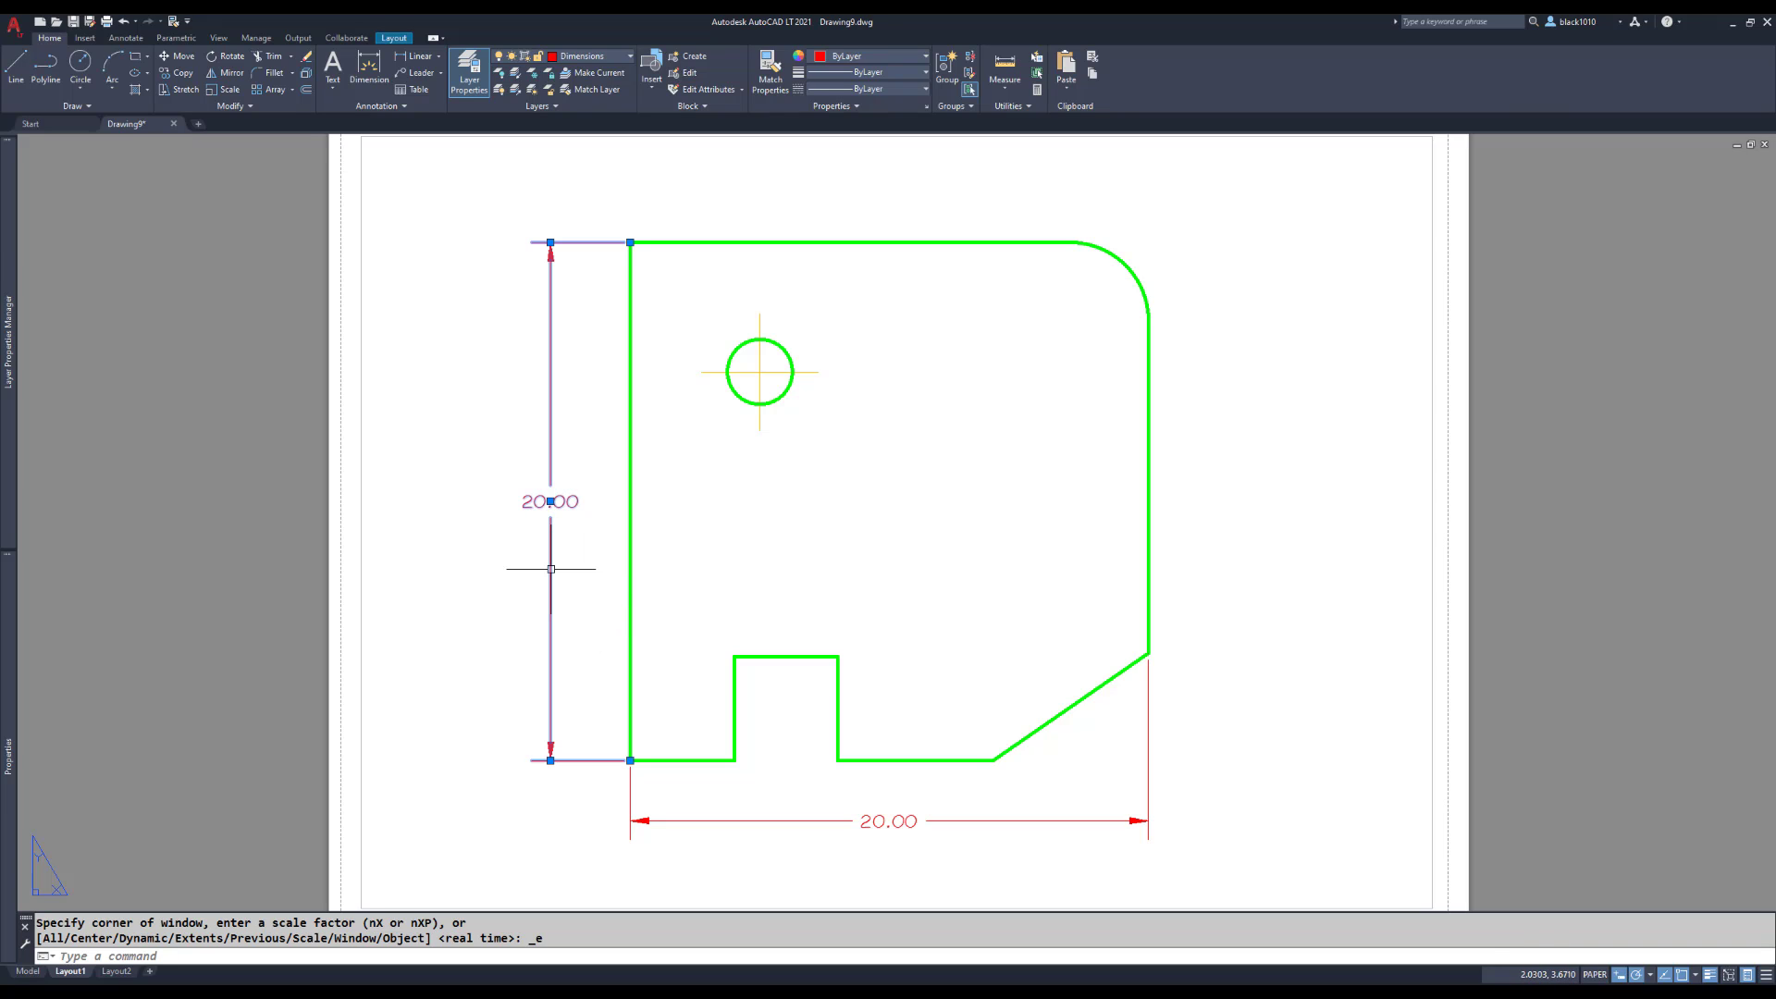
click(734, 821)
key(Delete)
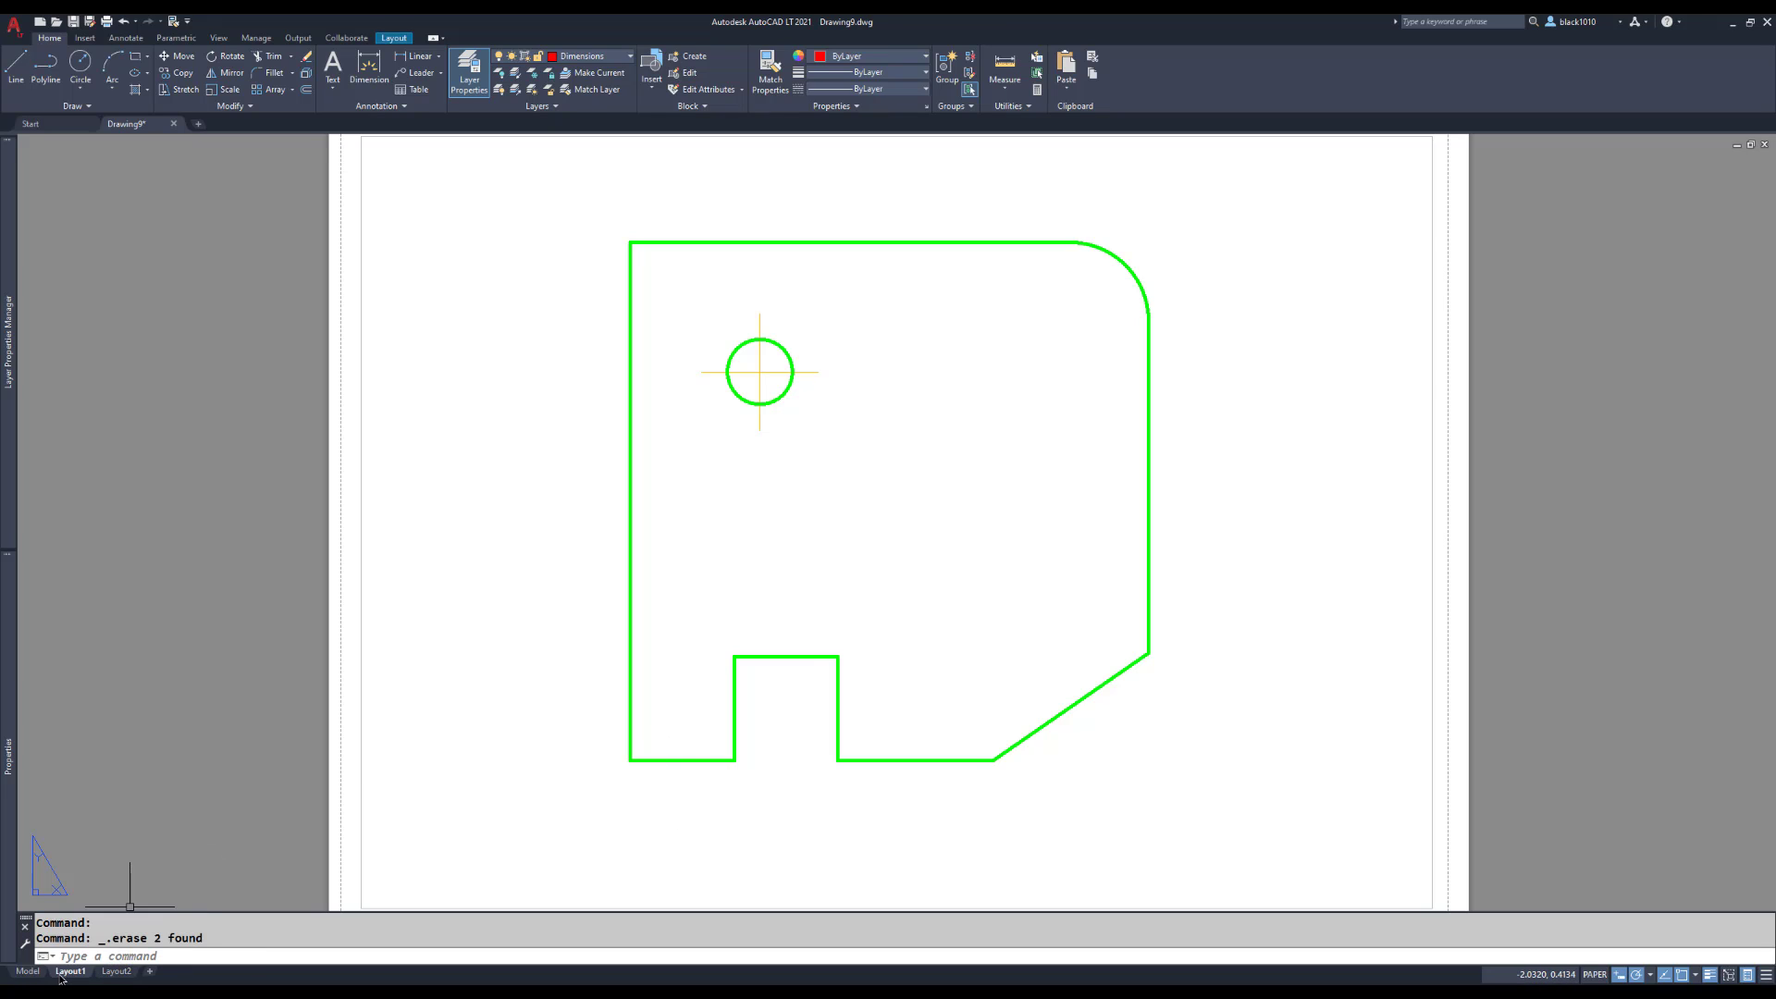
- Compare the part in model space with its view on Layout1
click(28, 971)
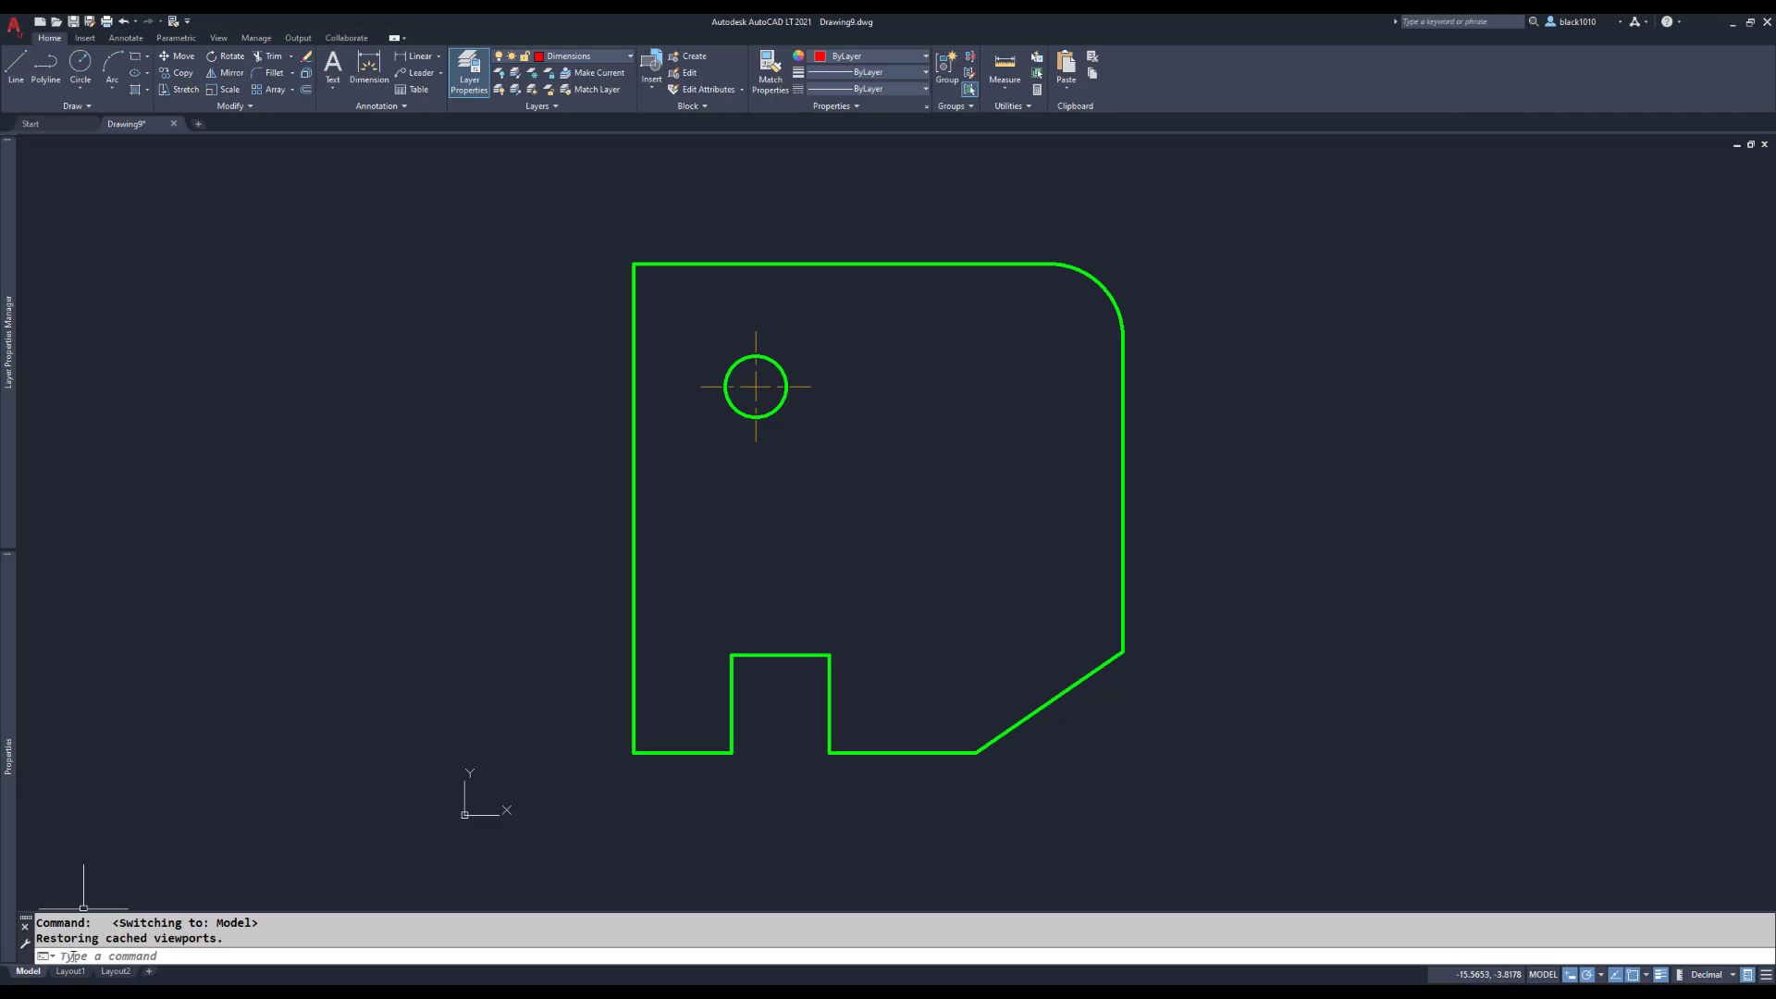
mouse_move(82, 973)
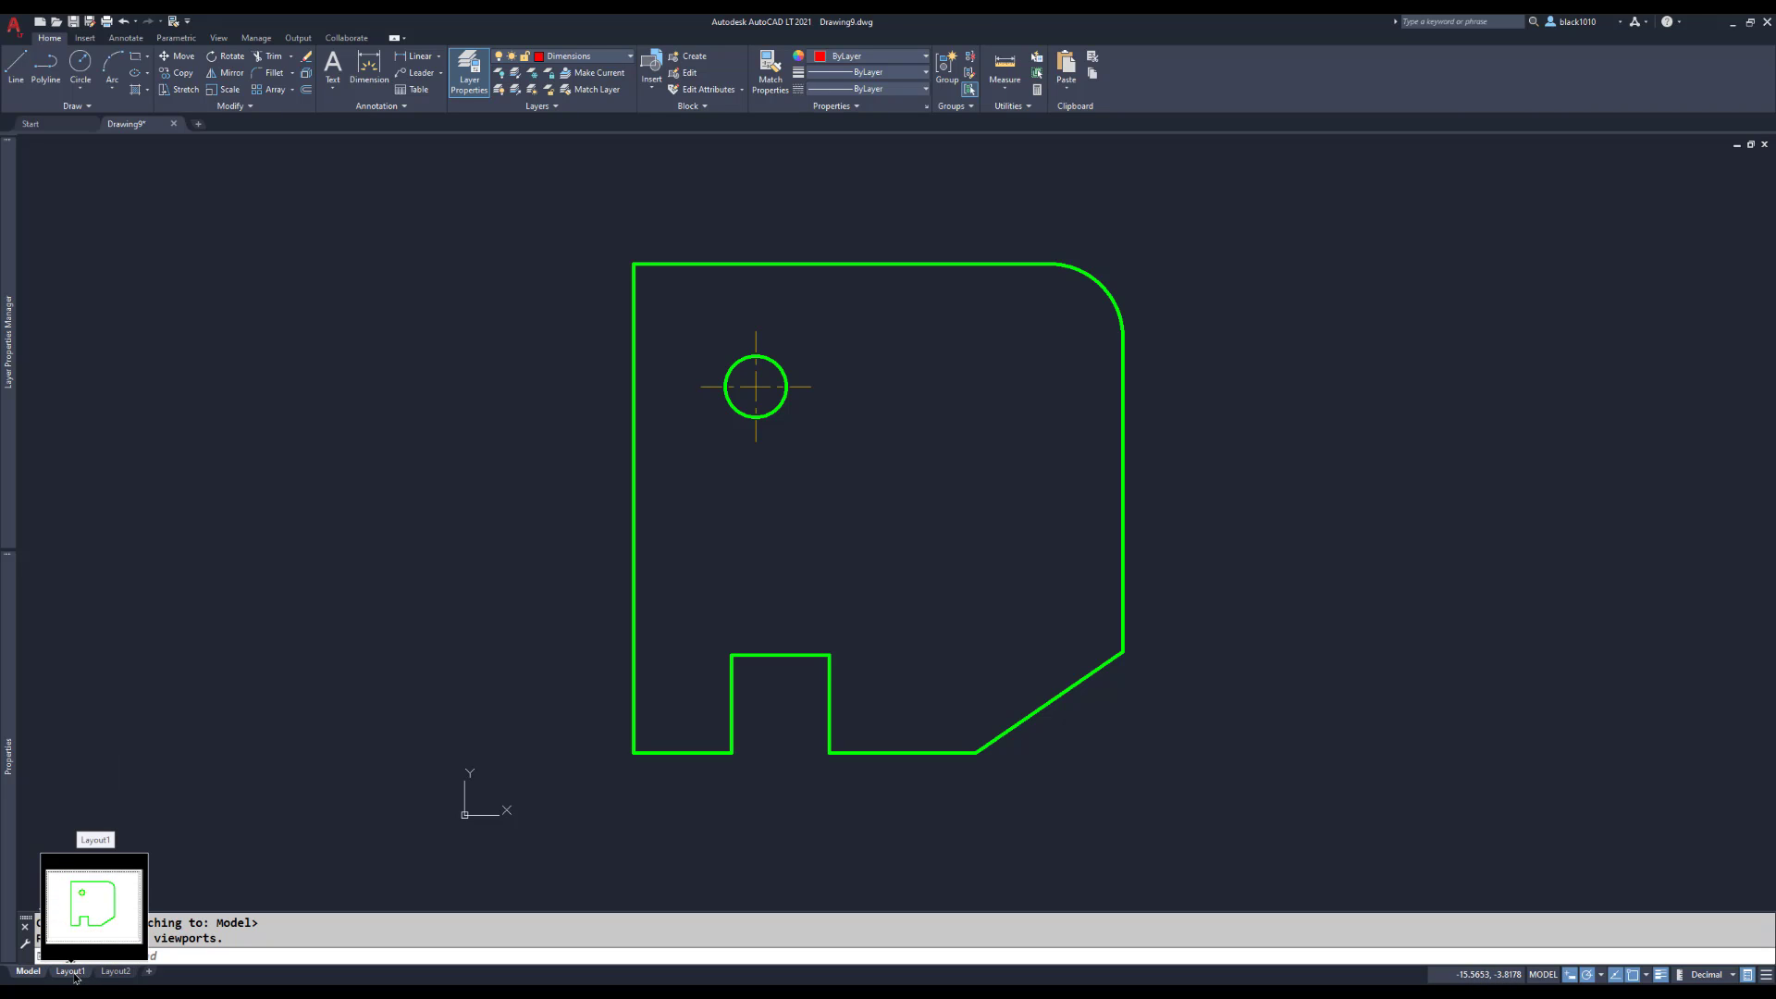
click(72, 972)
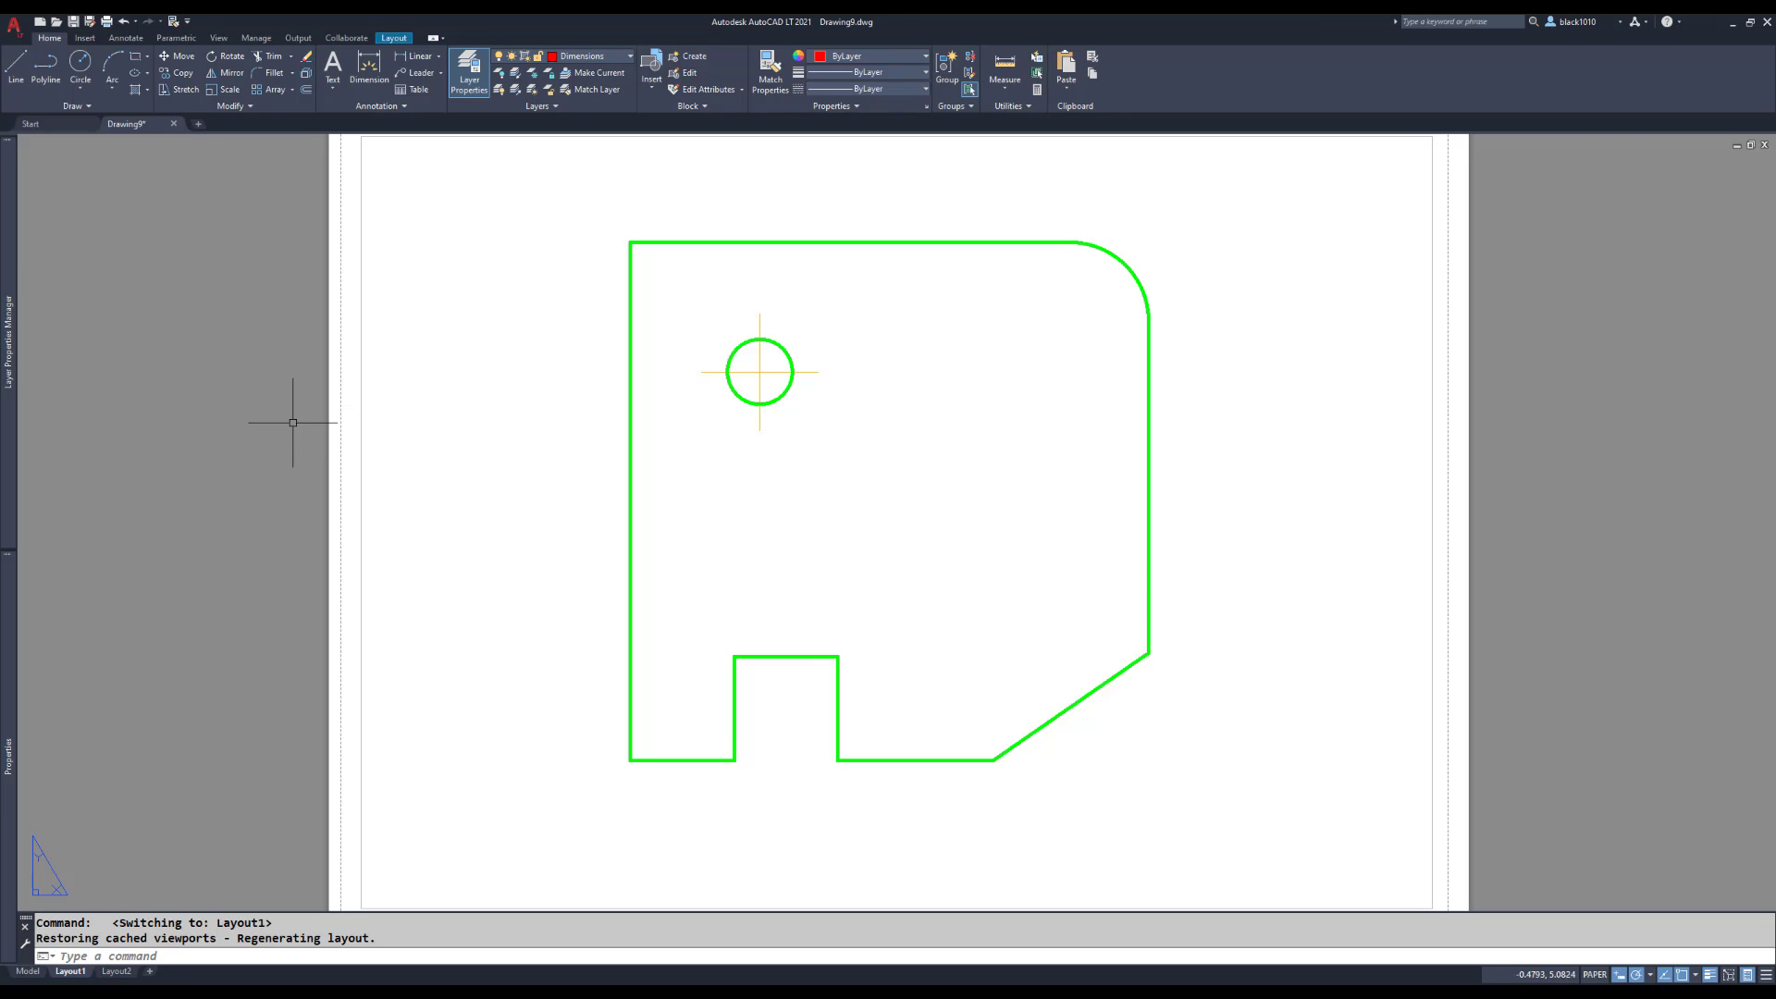
- In model space, create a new dimension style named "Regular - 4" based on the Regular style
click(29, 973)
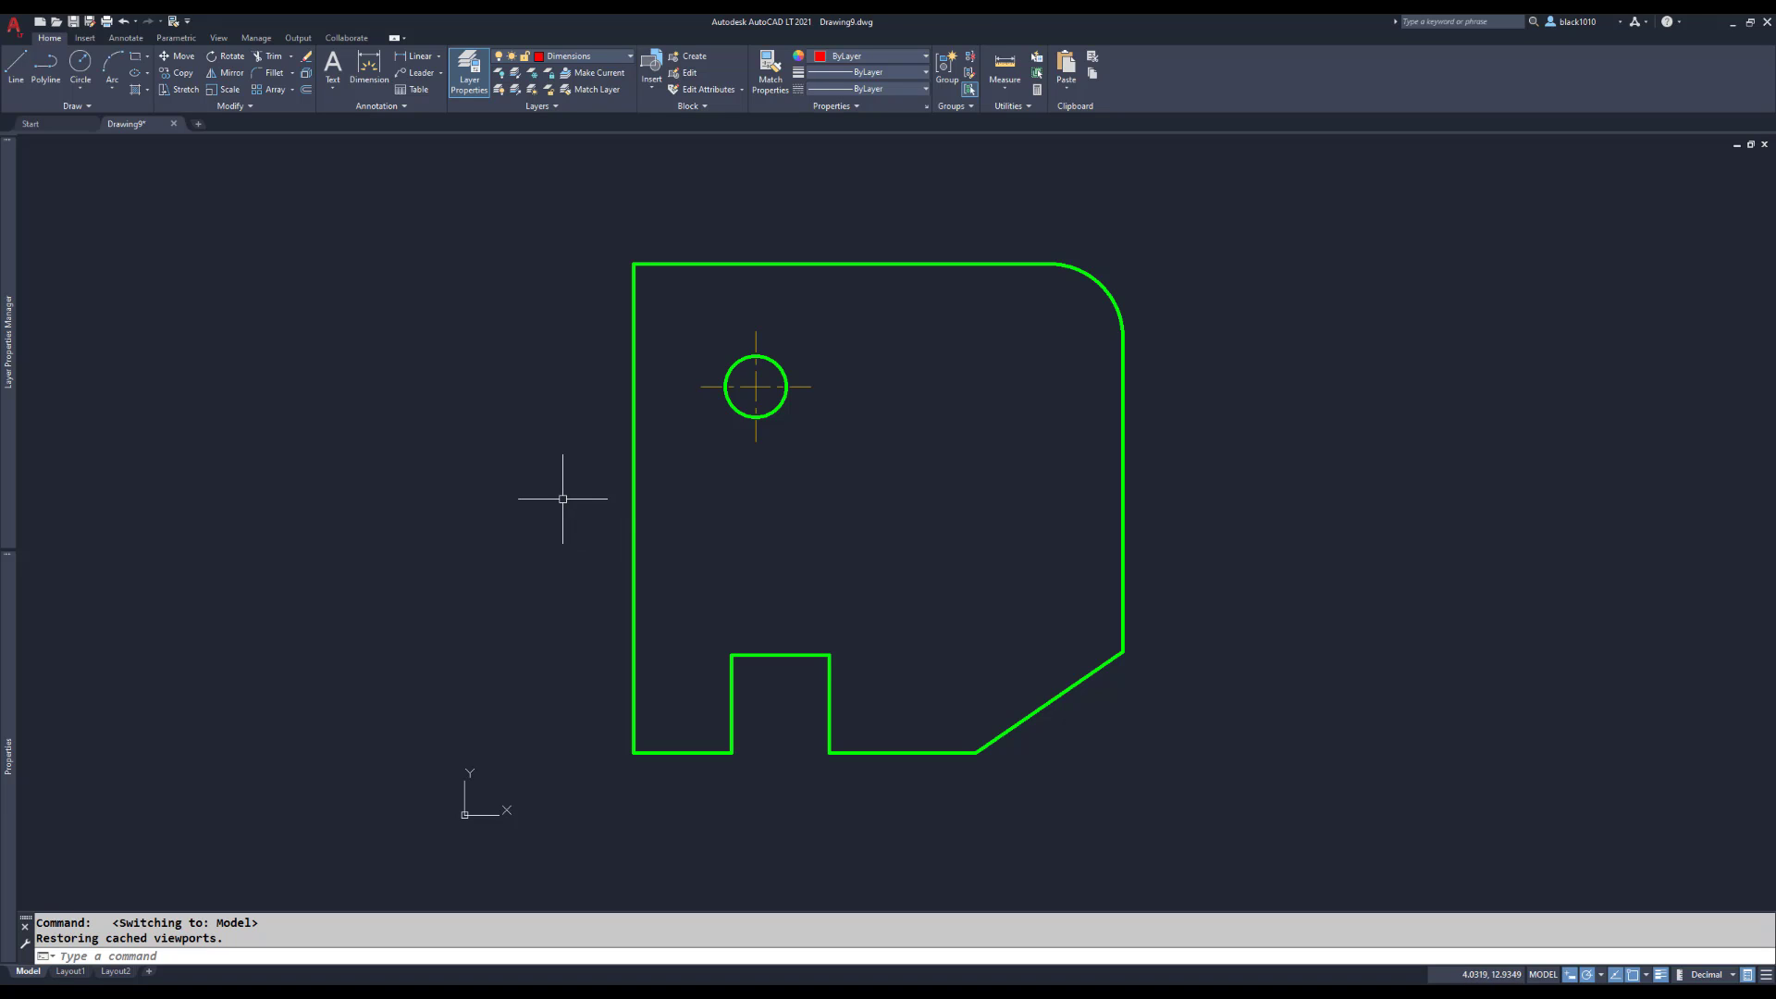
click(407, 109)
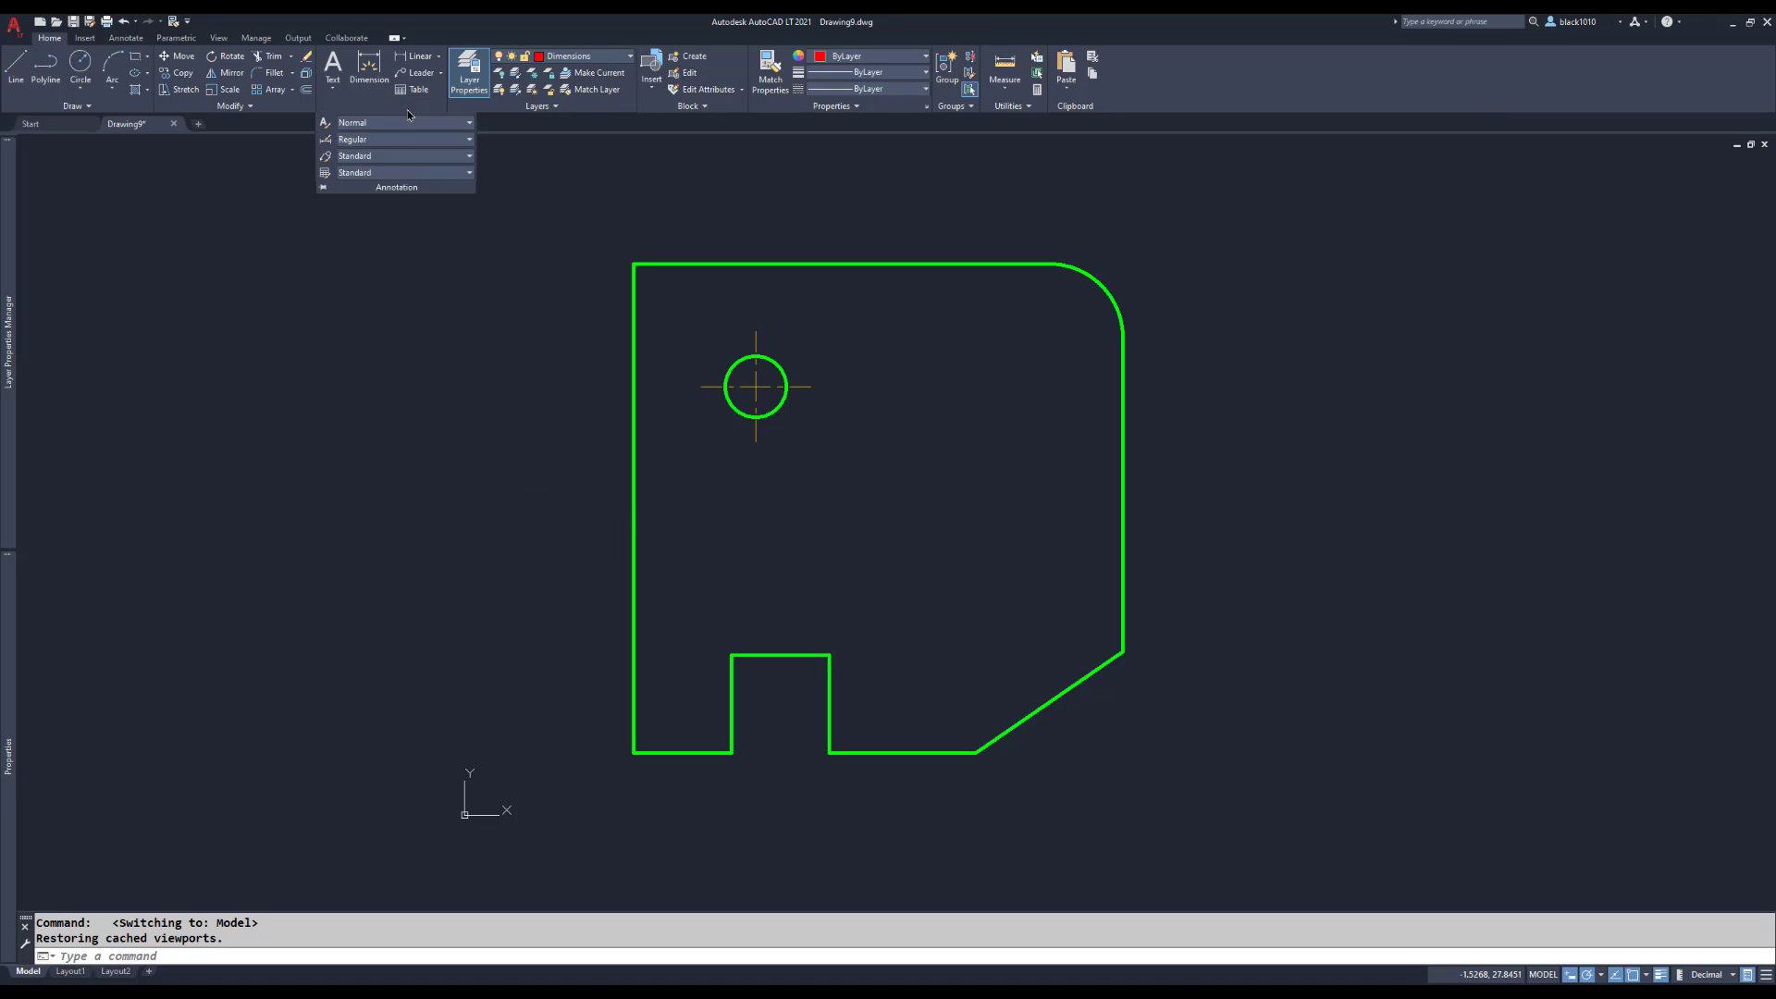
click(324, 140)
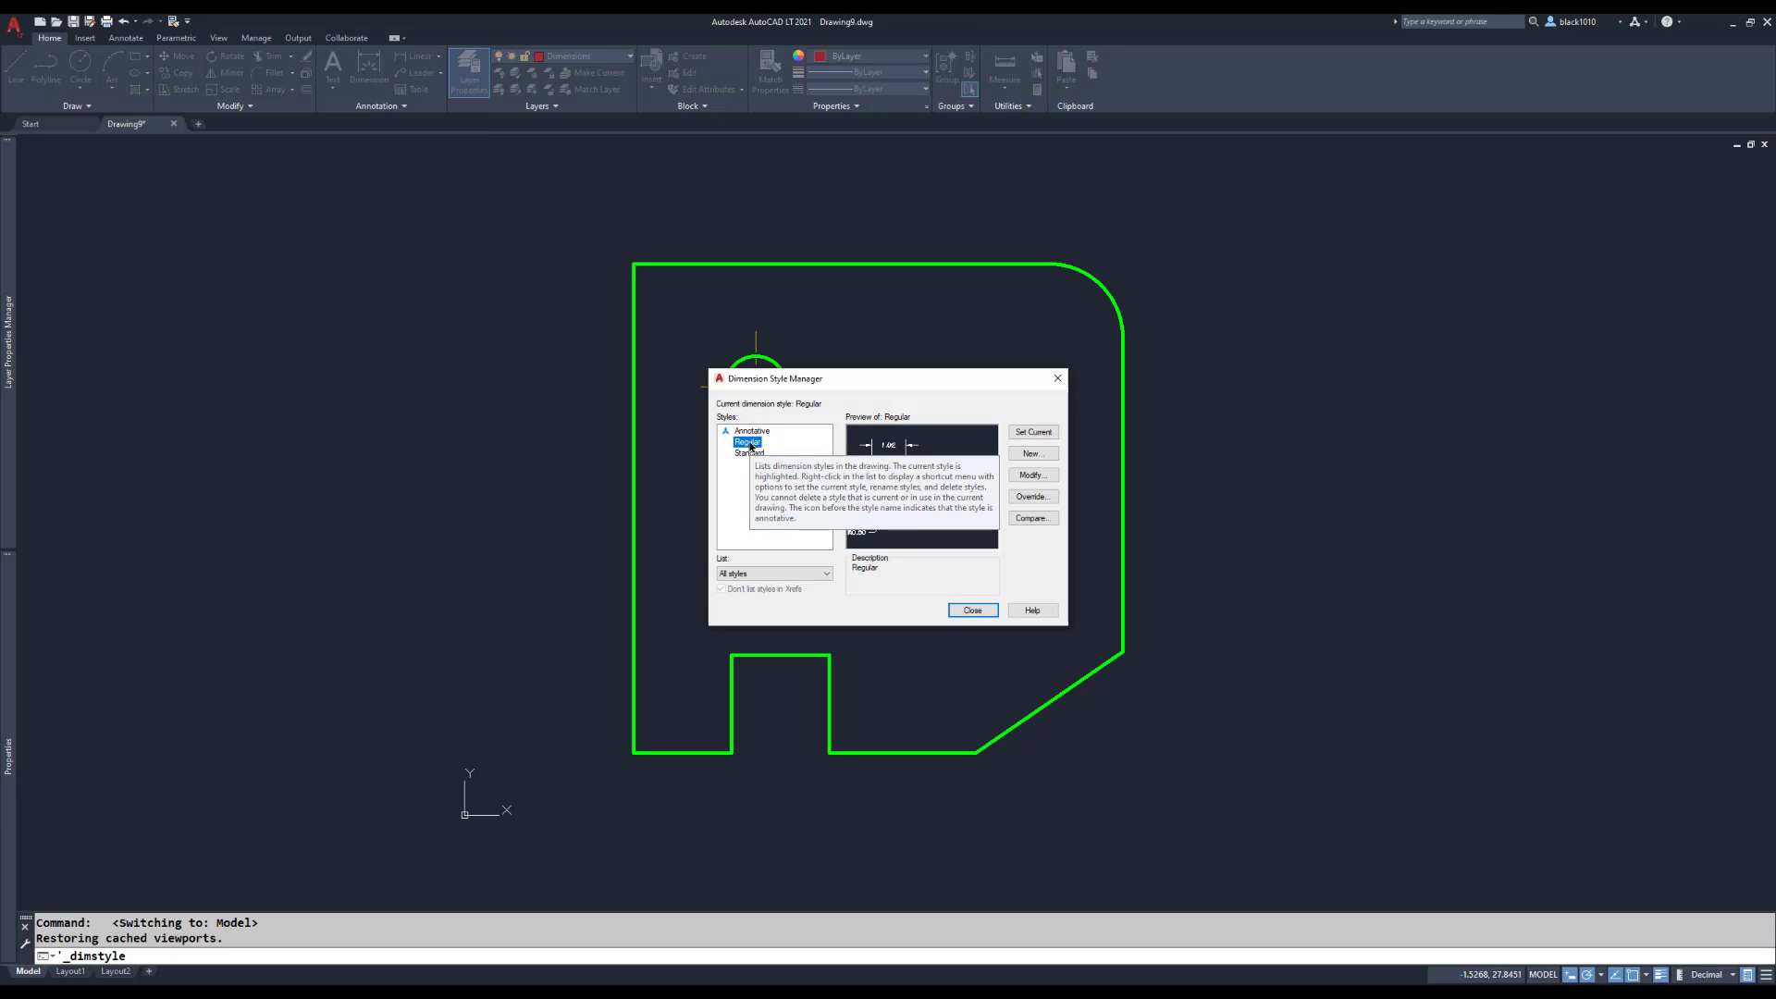
click(1033, 455)
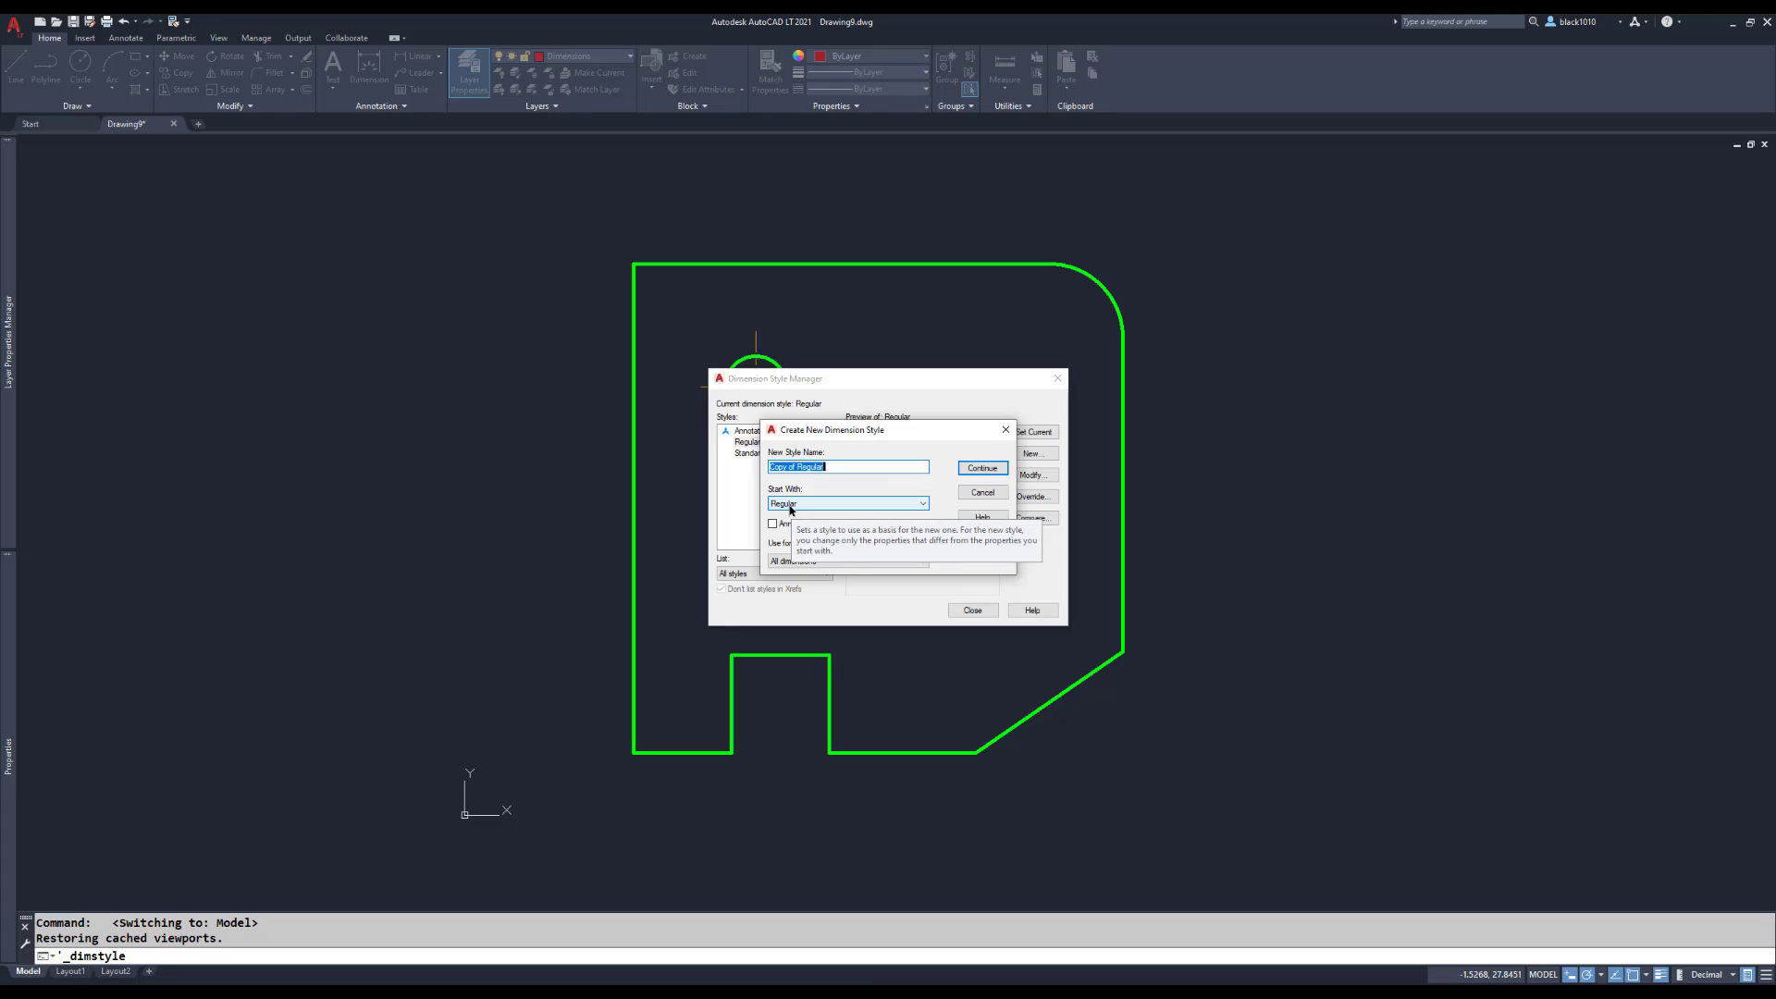
click(799, 467)
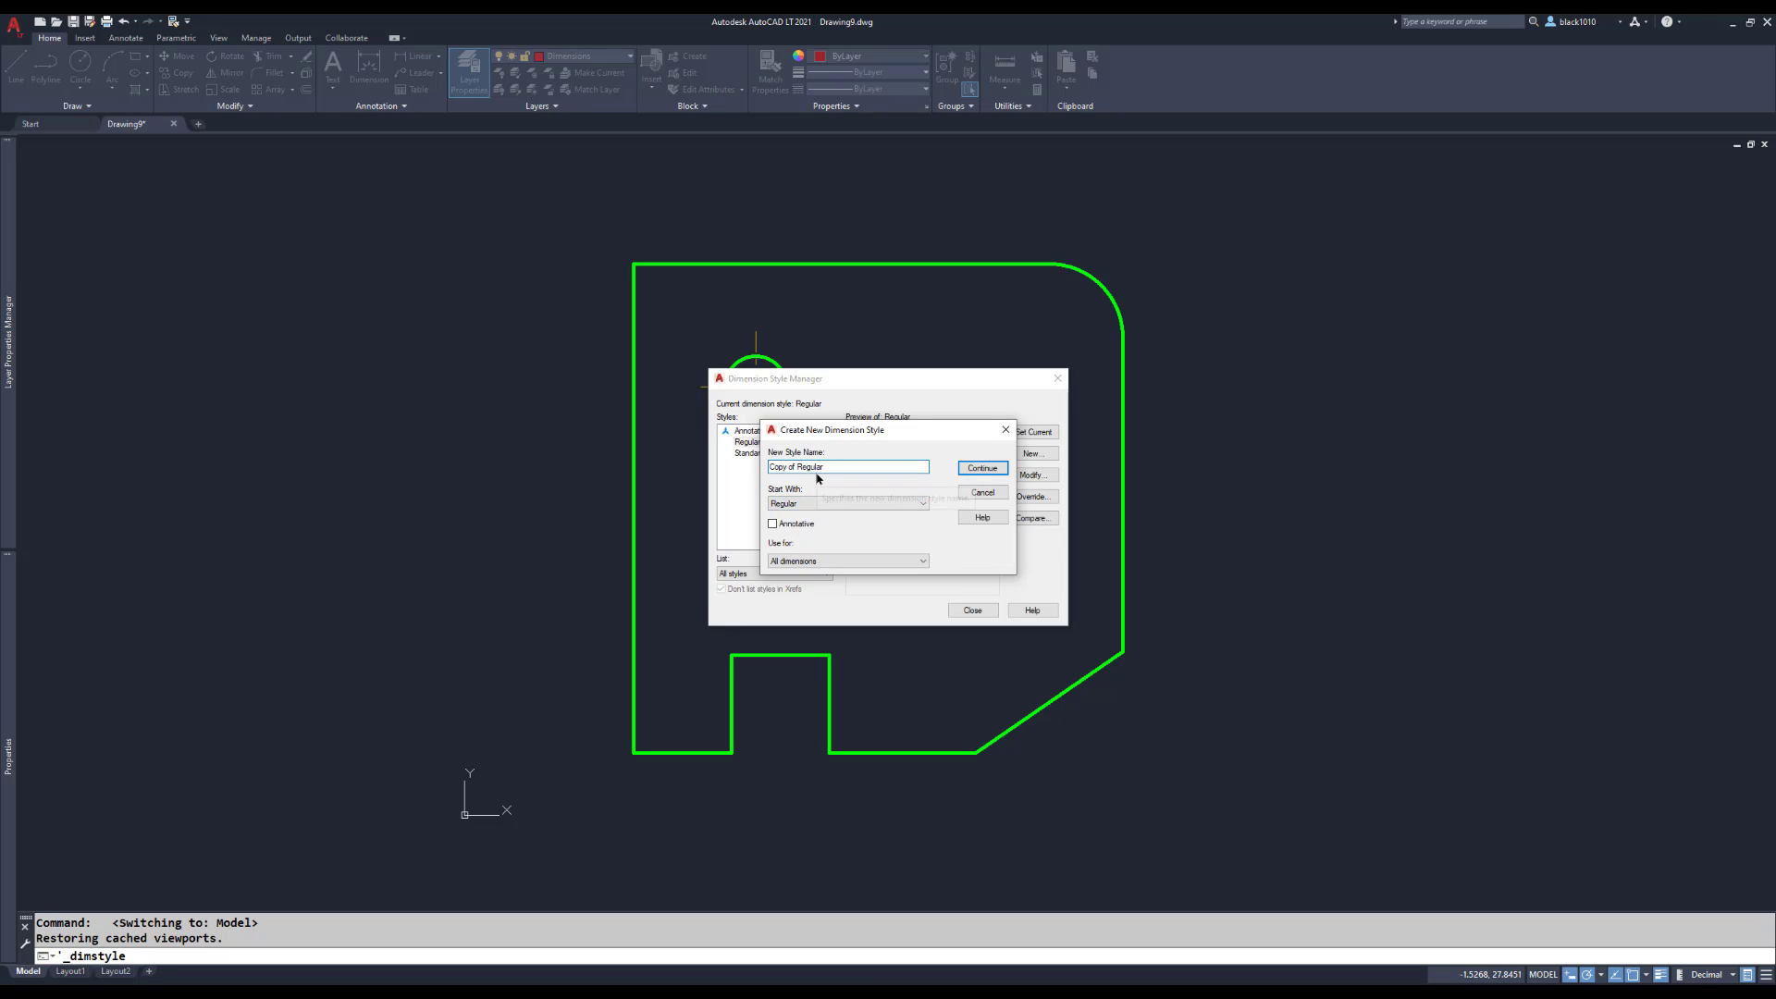
key(BackSpace)
key(BackSpace)
key(BackSpace)
key(BackSpace)
key(BackSpace)
key(BackSpace)
key(BackSpace)
key(BackSpace)
click(972, 469)
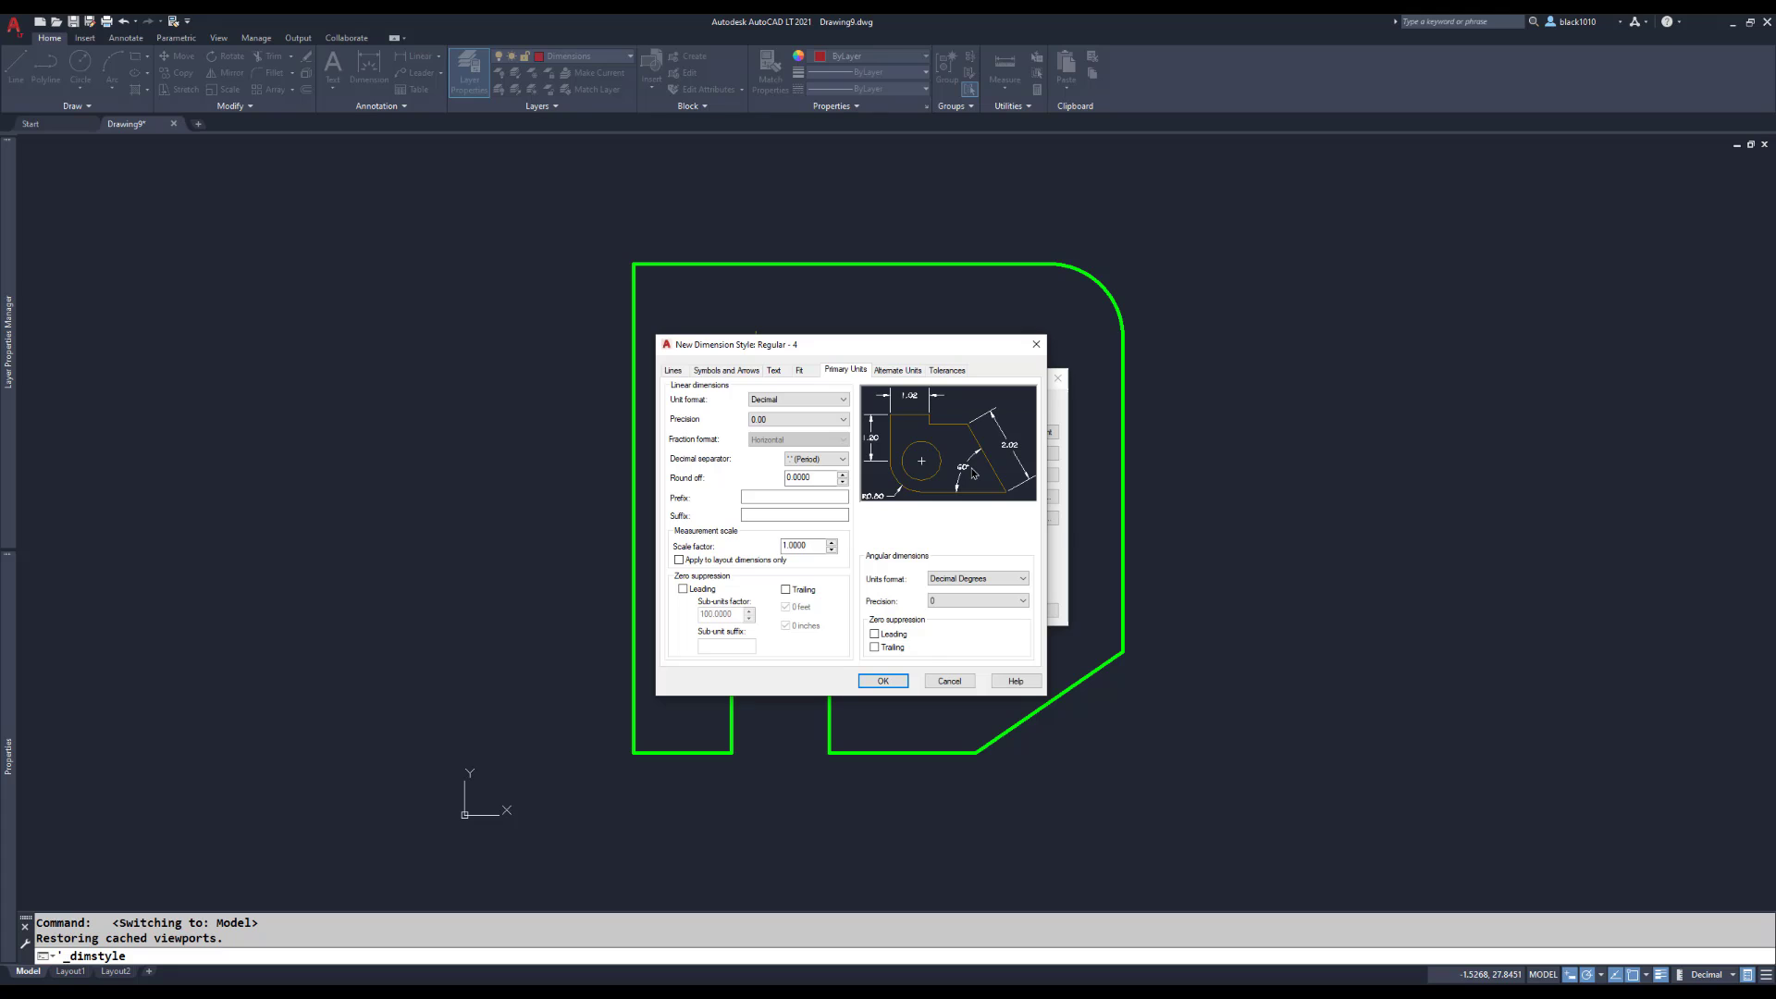
- Set the overall scale for dimension features to 4 in the new style's fit settings
click(801, 371)
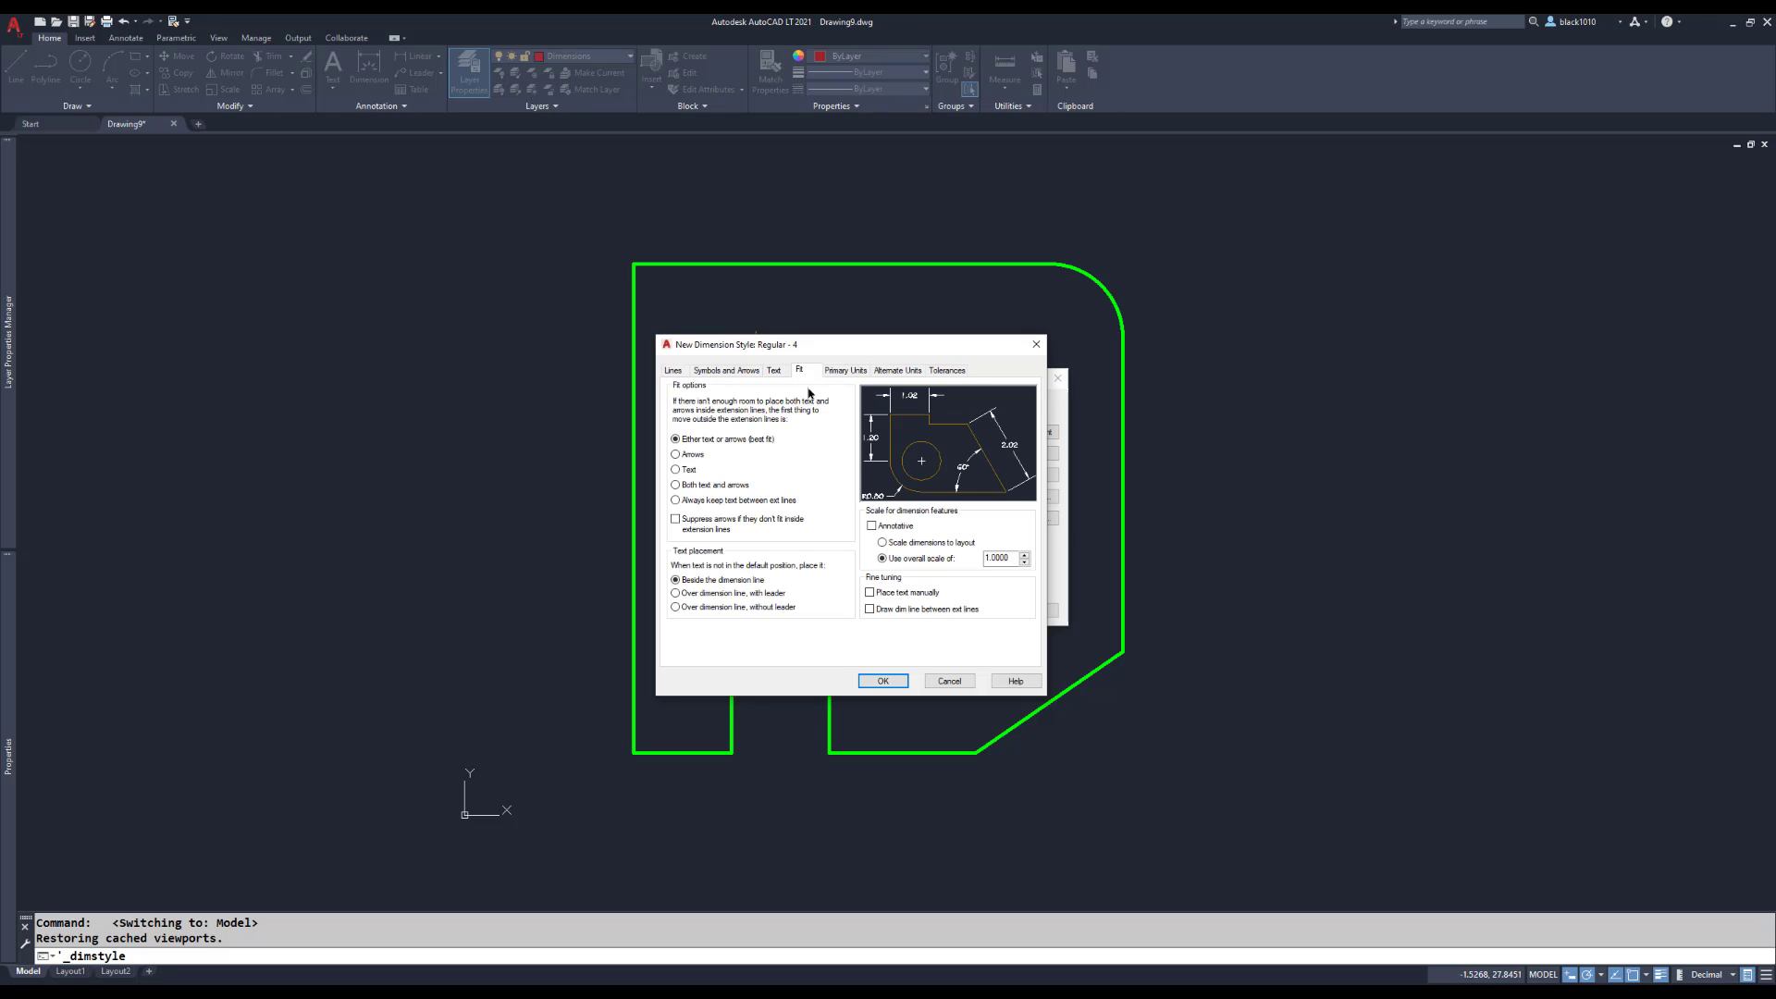
click(996, 556)
double_click(1004, 558)
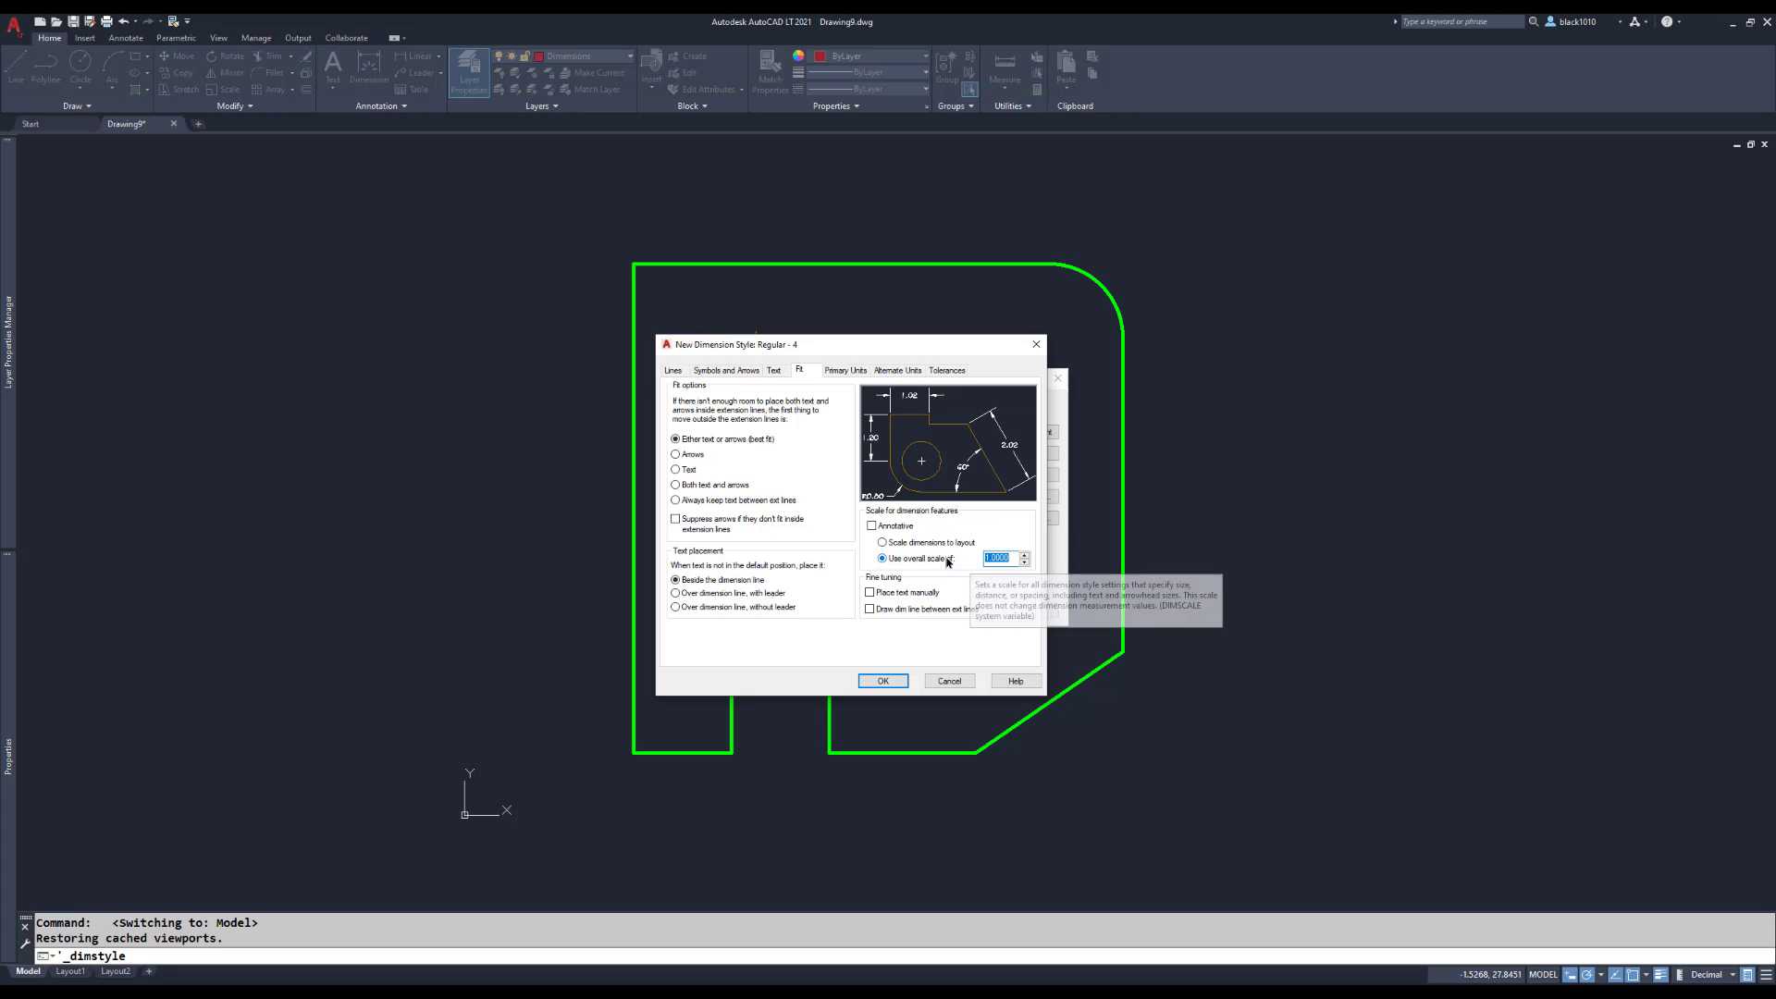
text(4)
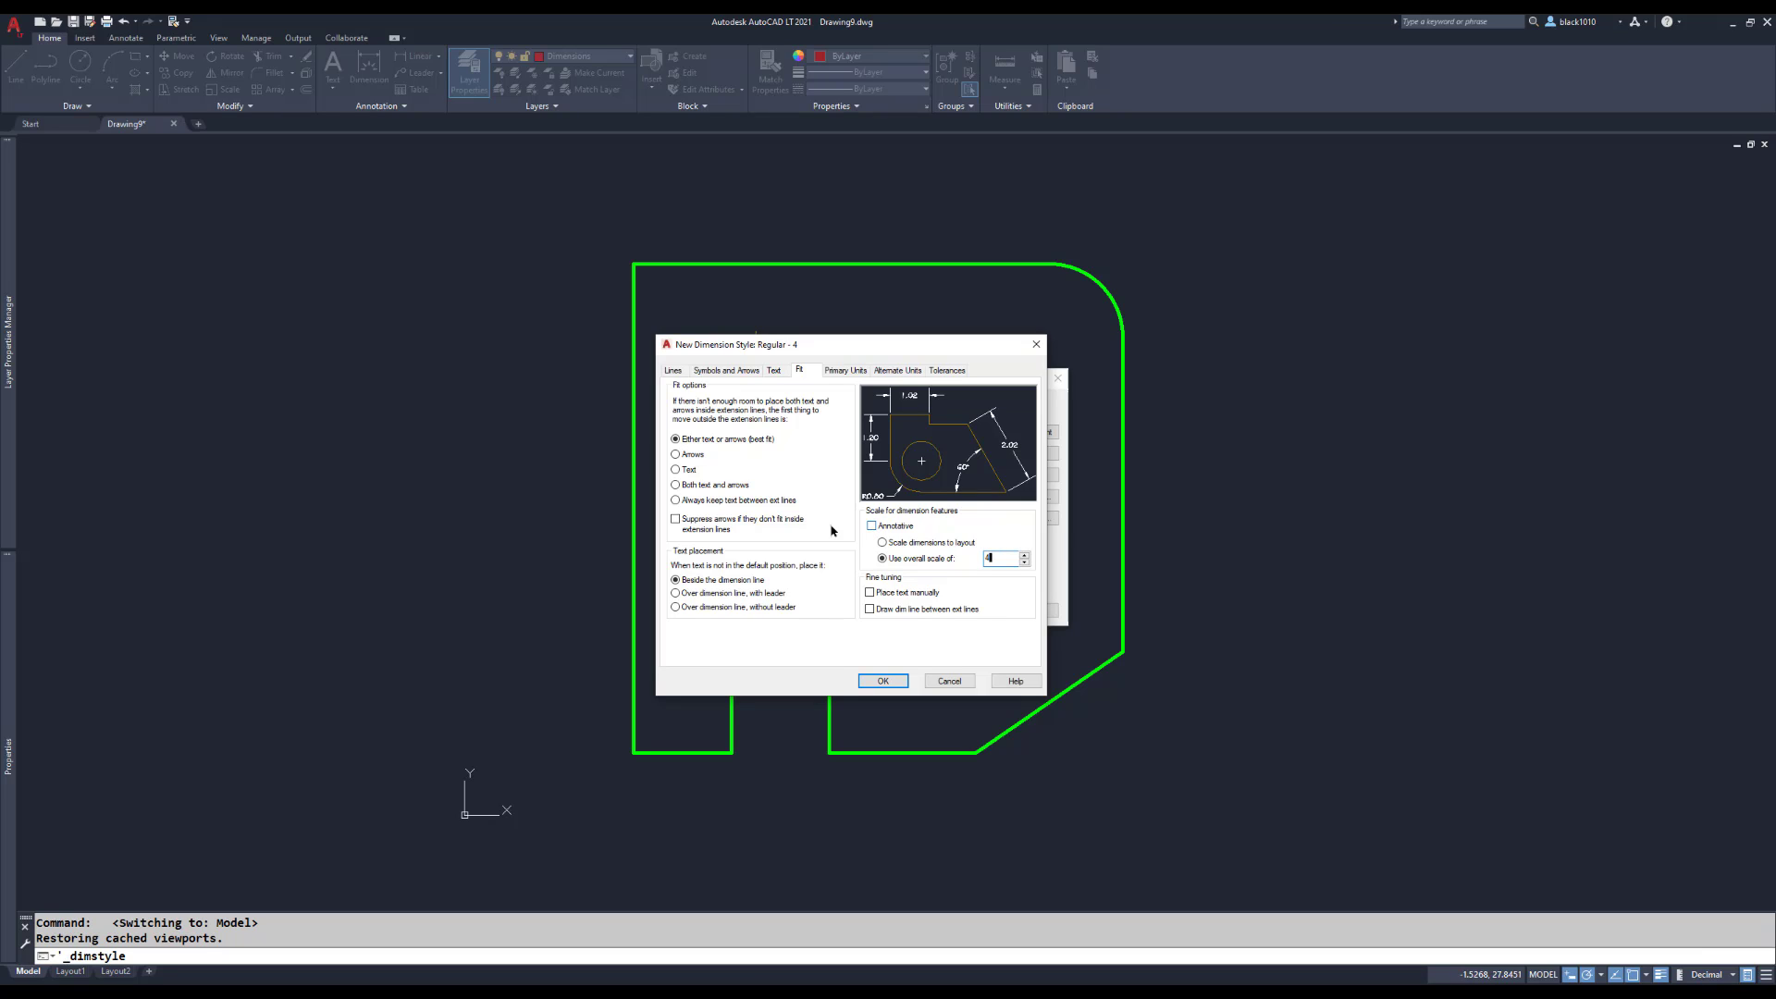
- Check the text height setting of the Regular - 4 style, then save the style and close the Dimension Style Manager
click(776, 371)
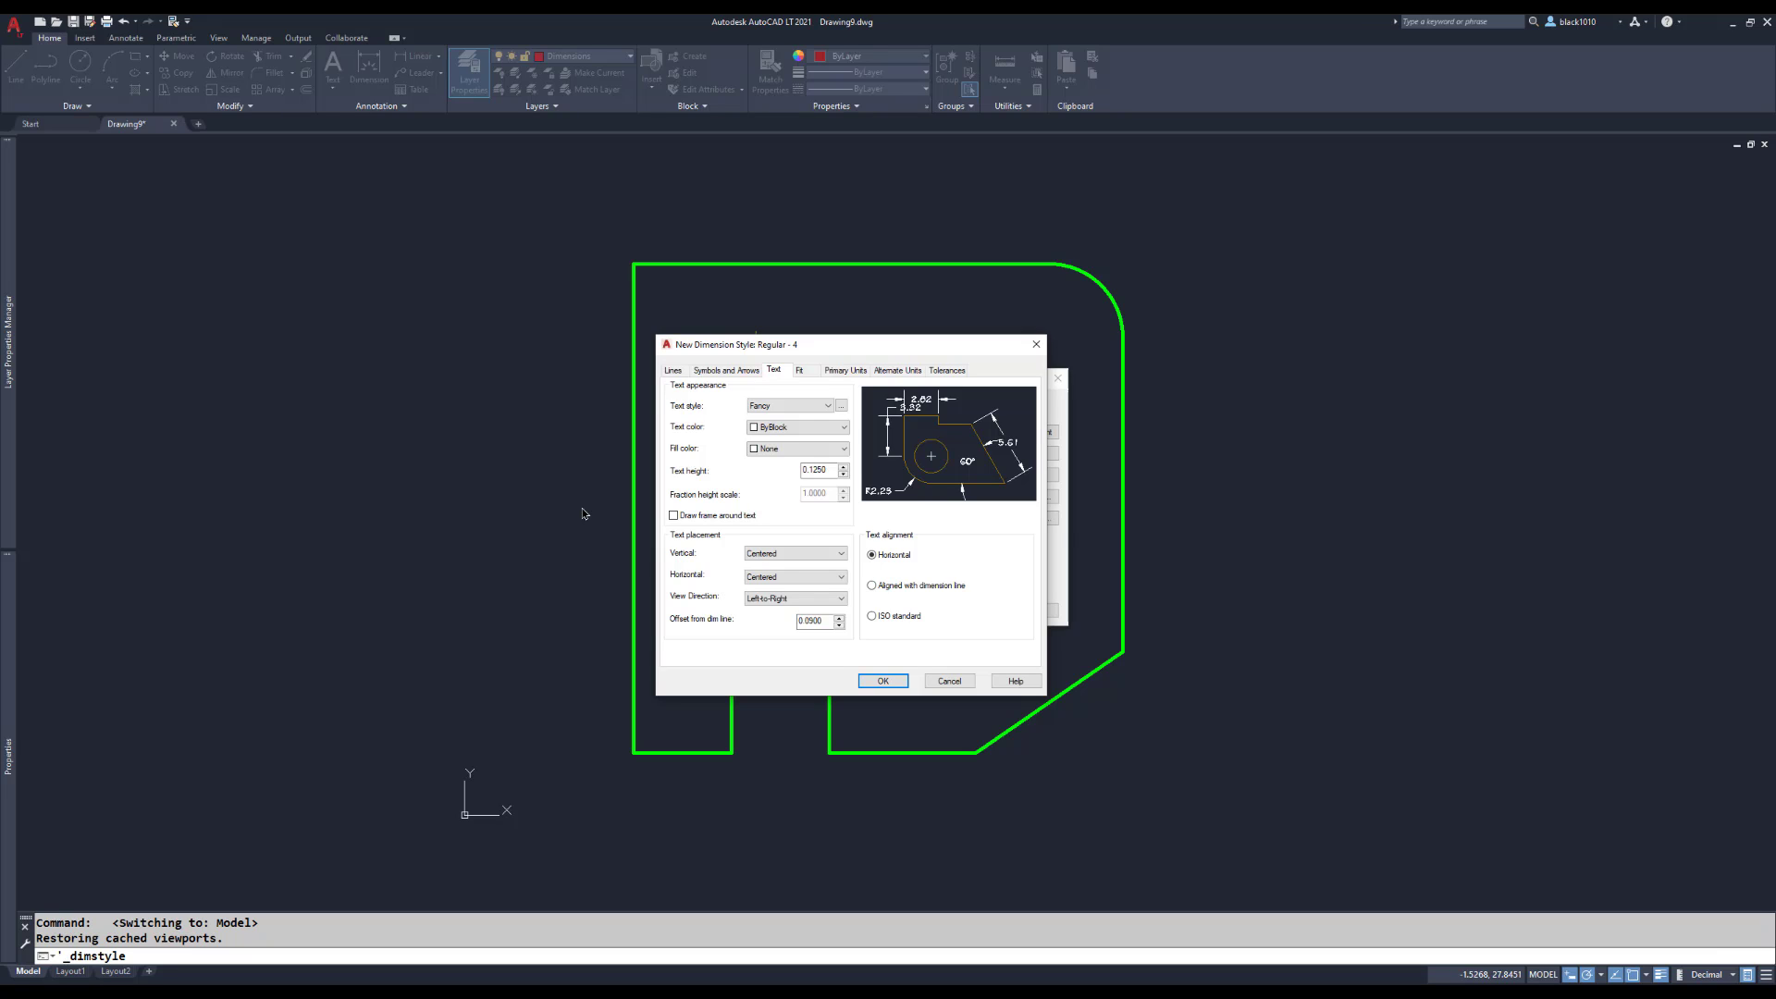
click(812, 471)
click(884, 682)
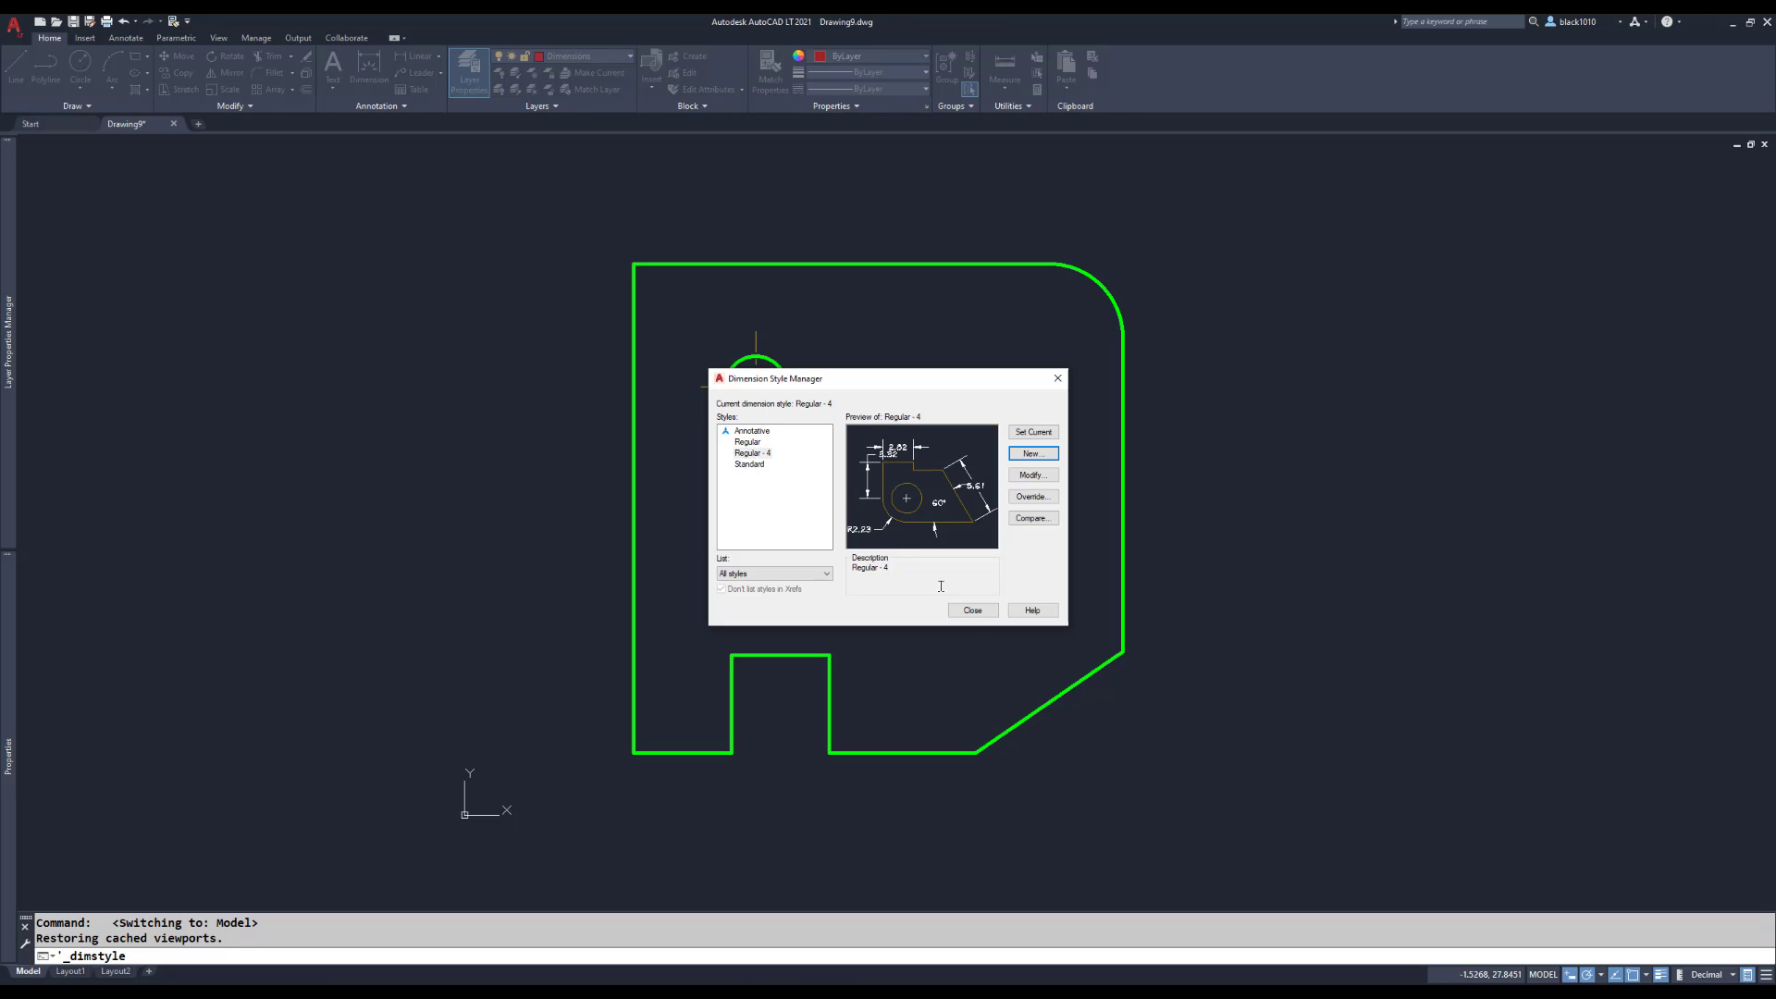
click(973, 611)
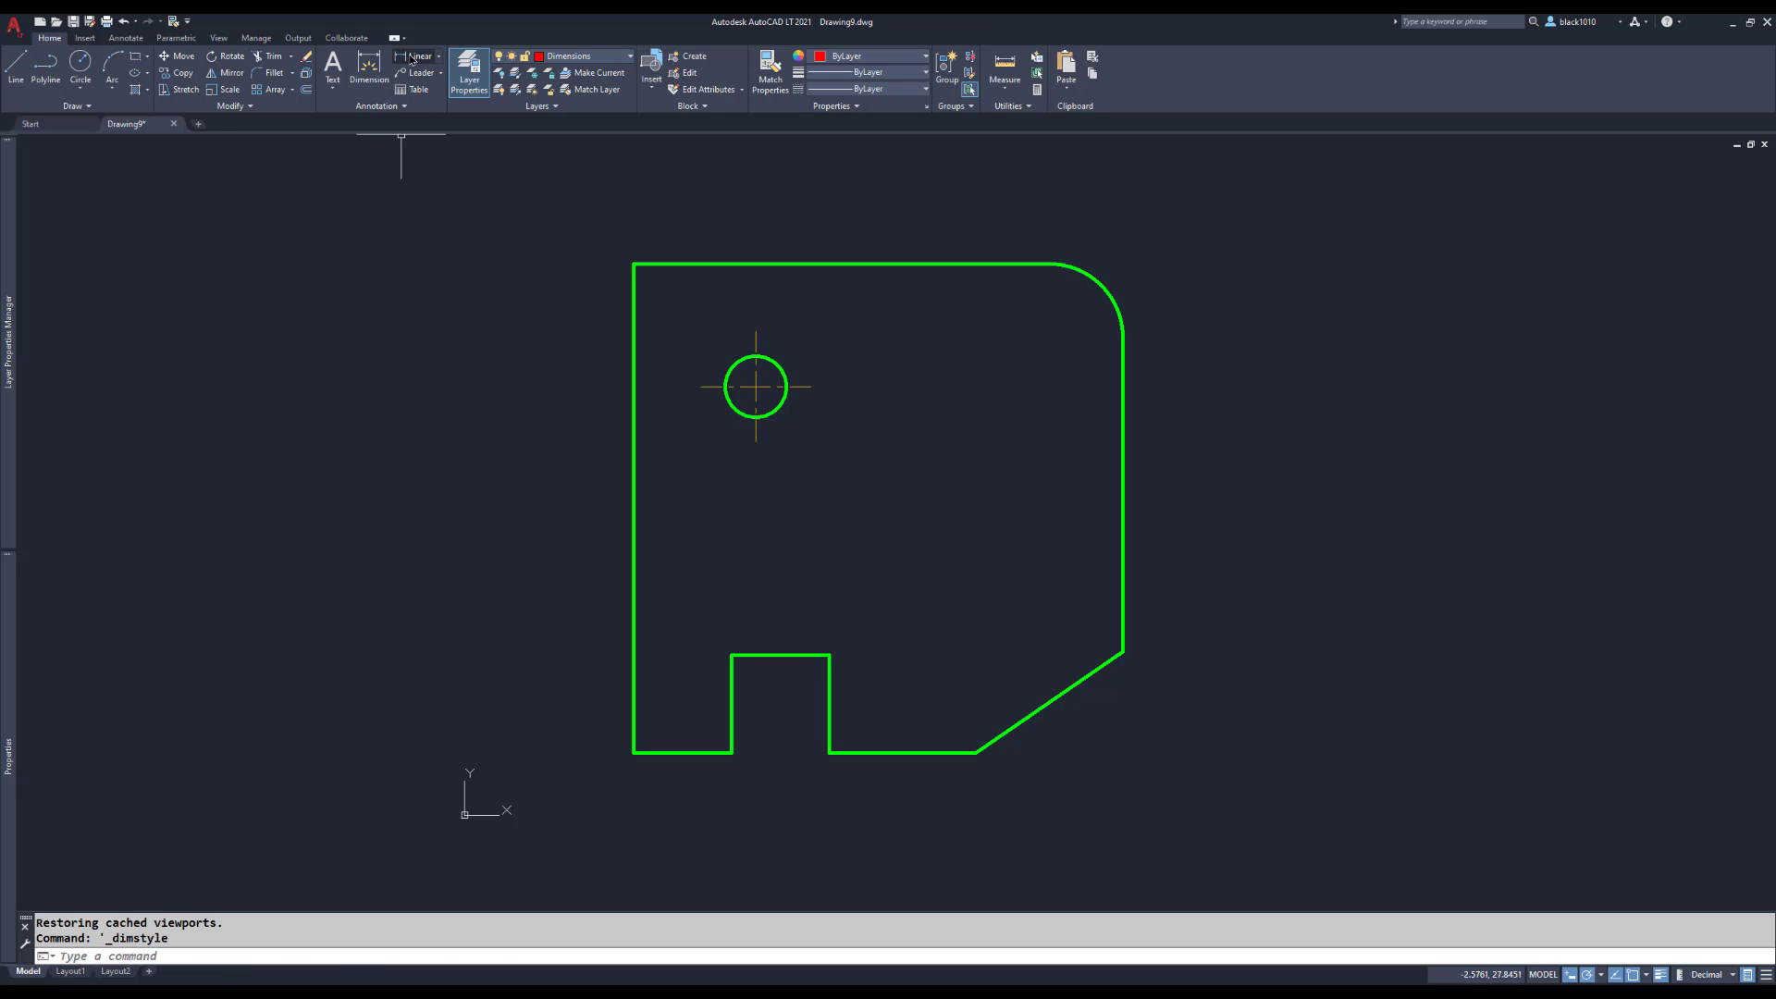
- Add a vertical linear dimension to the part's full left edge in model space, placing it outside the part
click(413, 57)
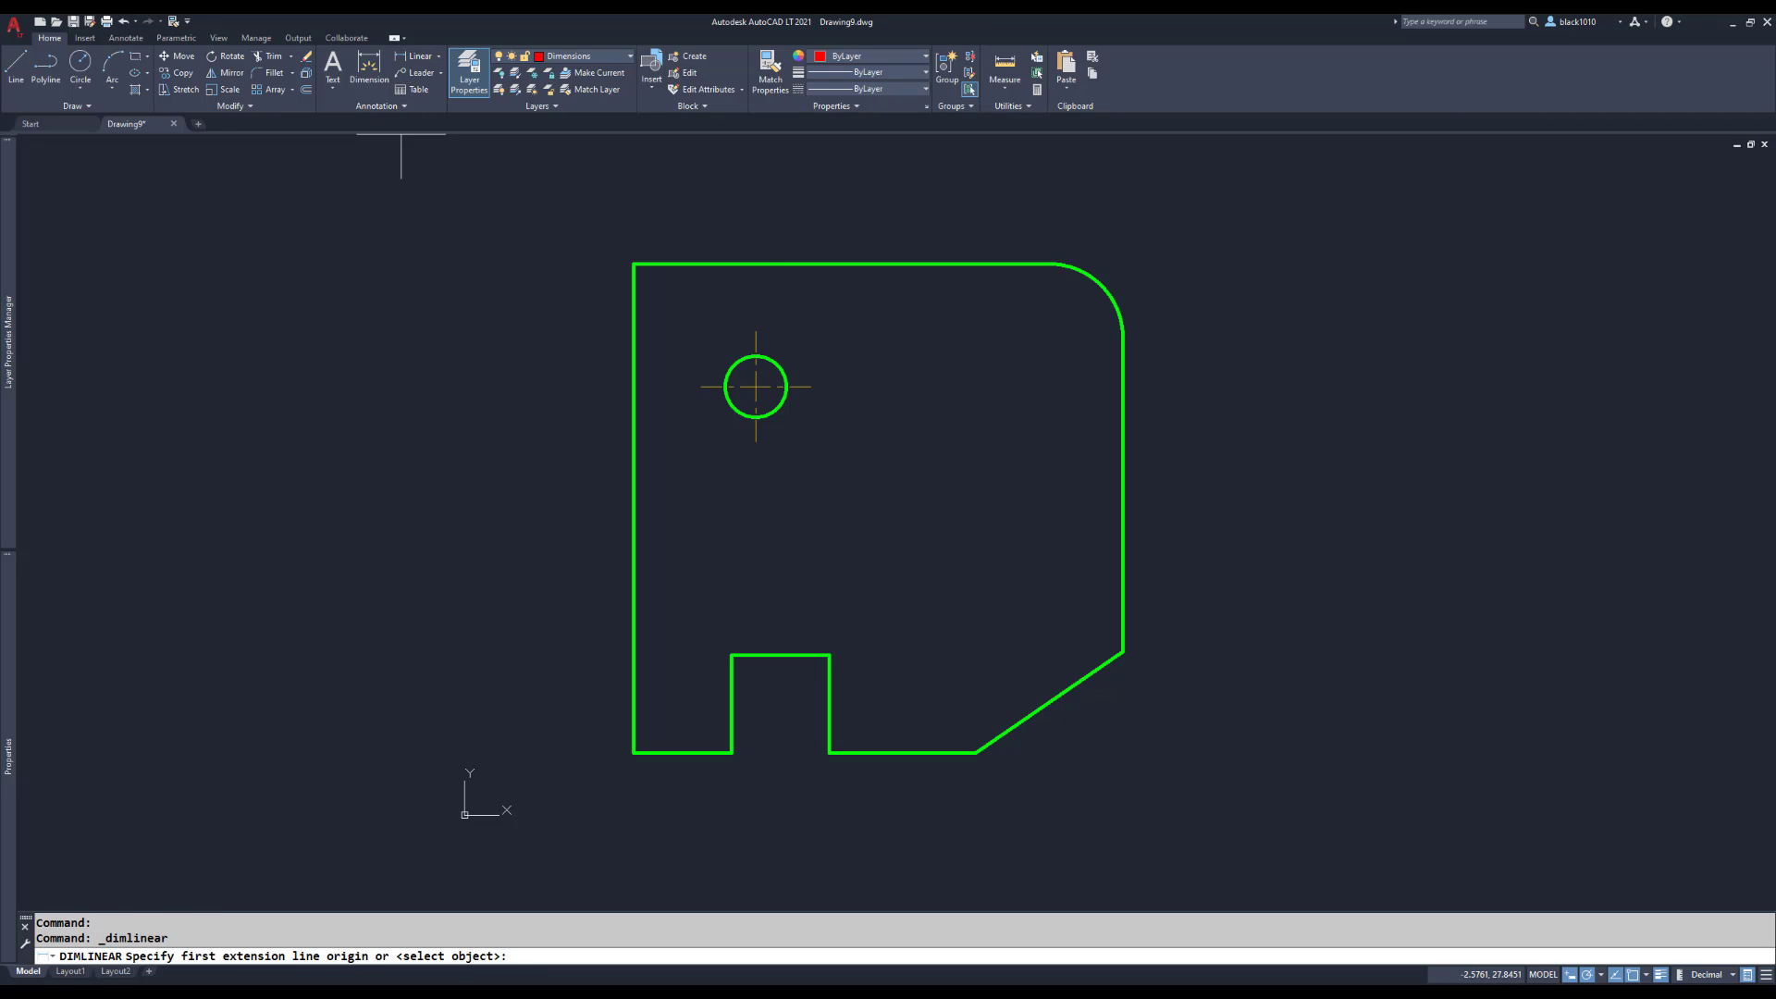
click(634, 752)
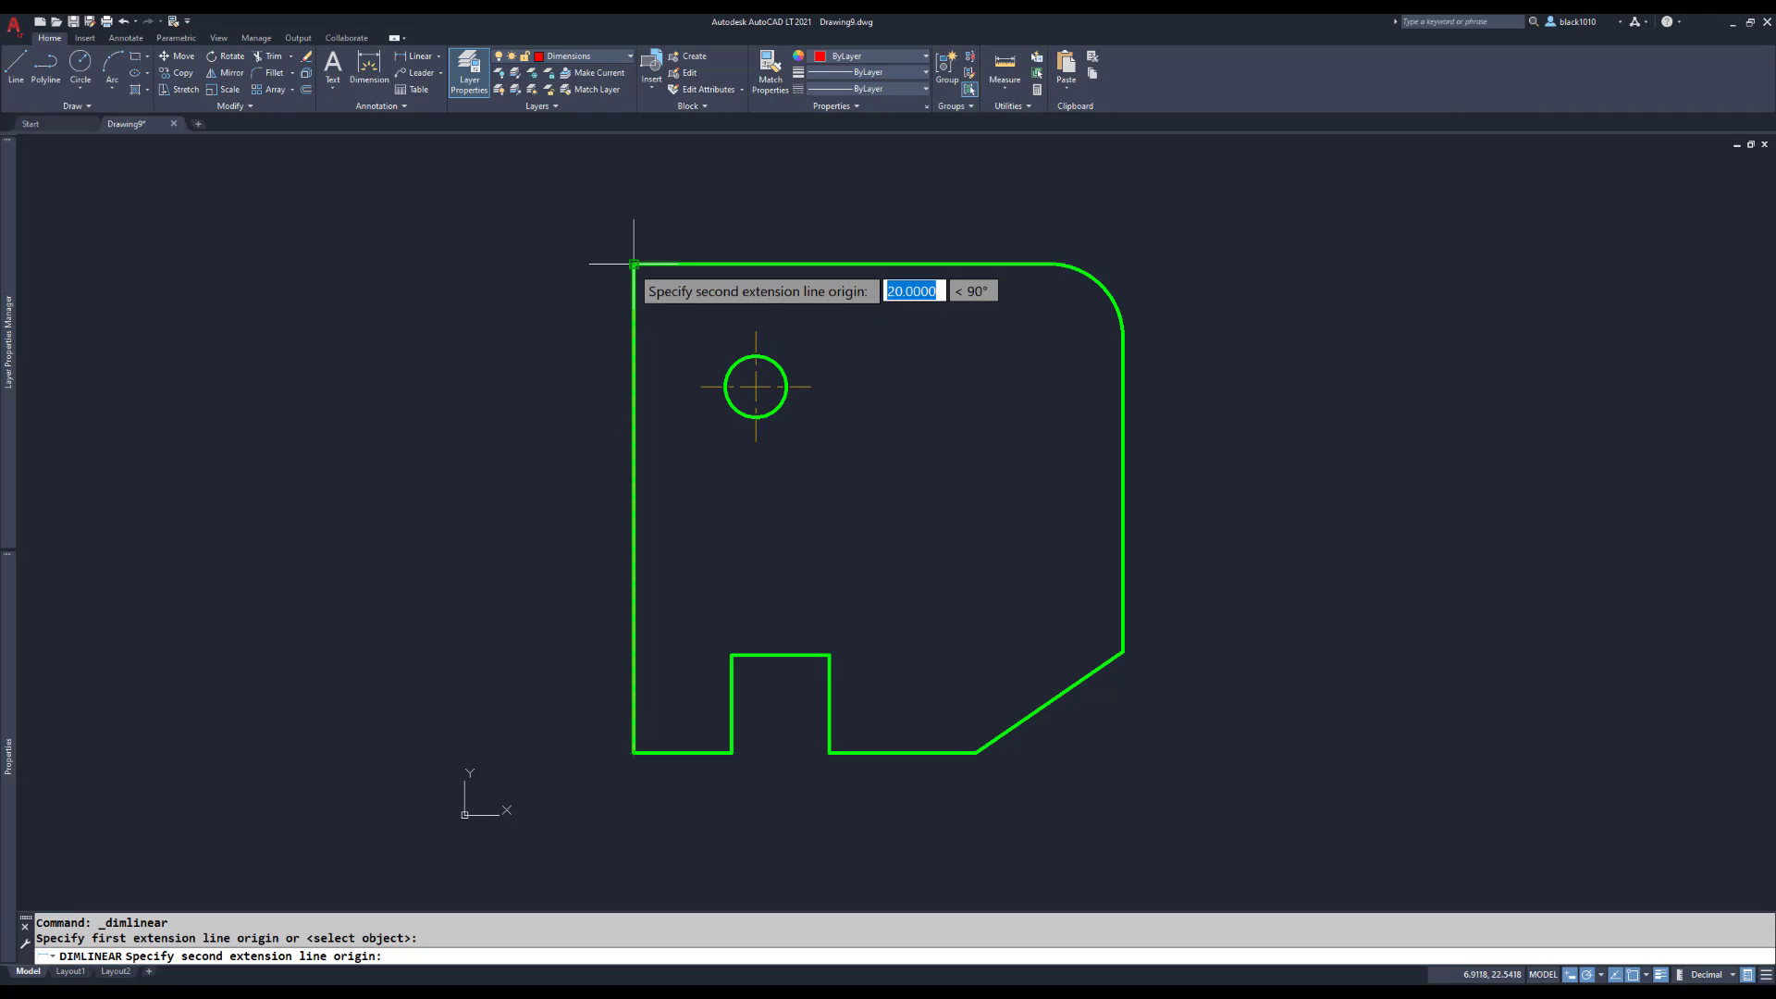
click(634, 264)
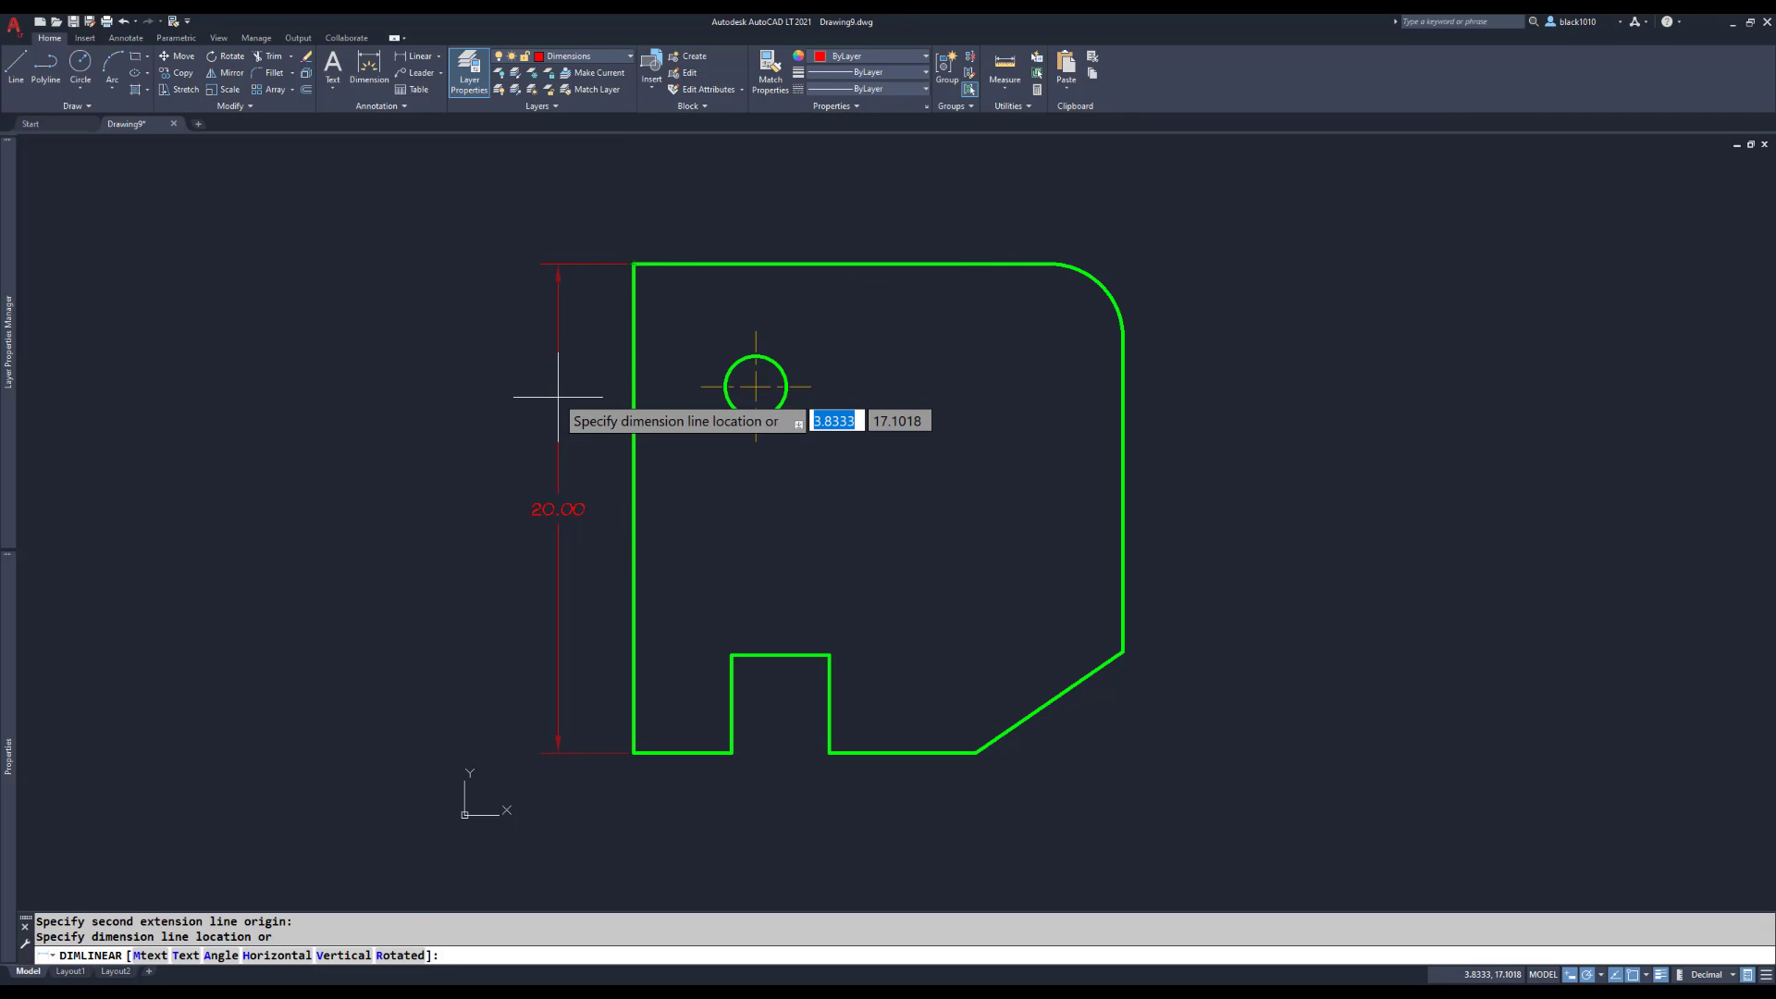
click(558, 398)
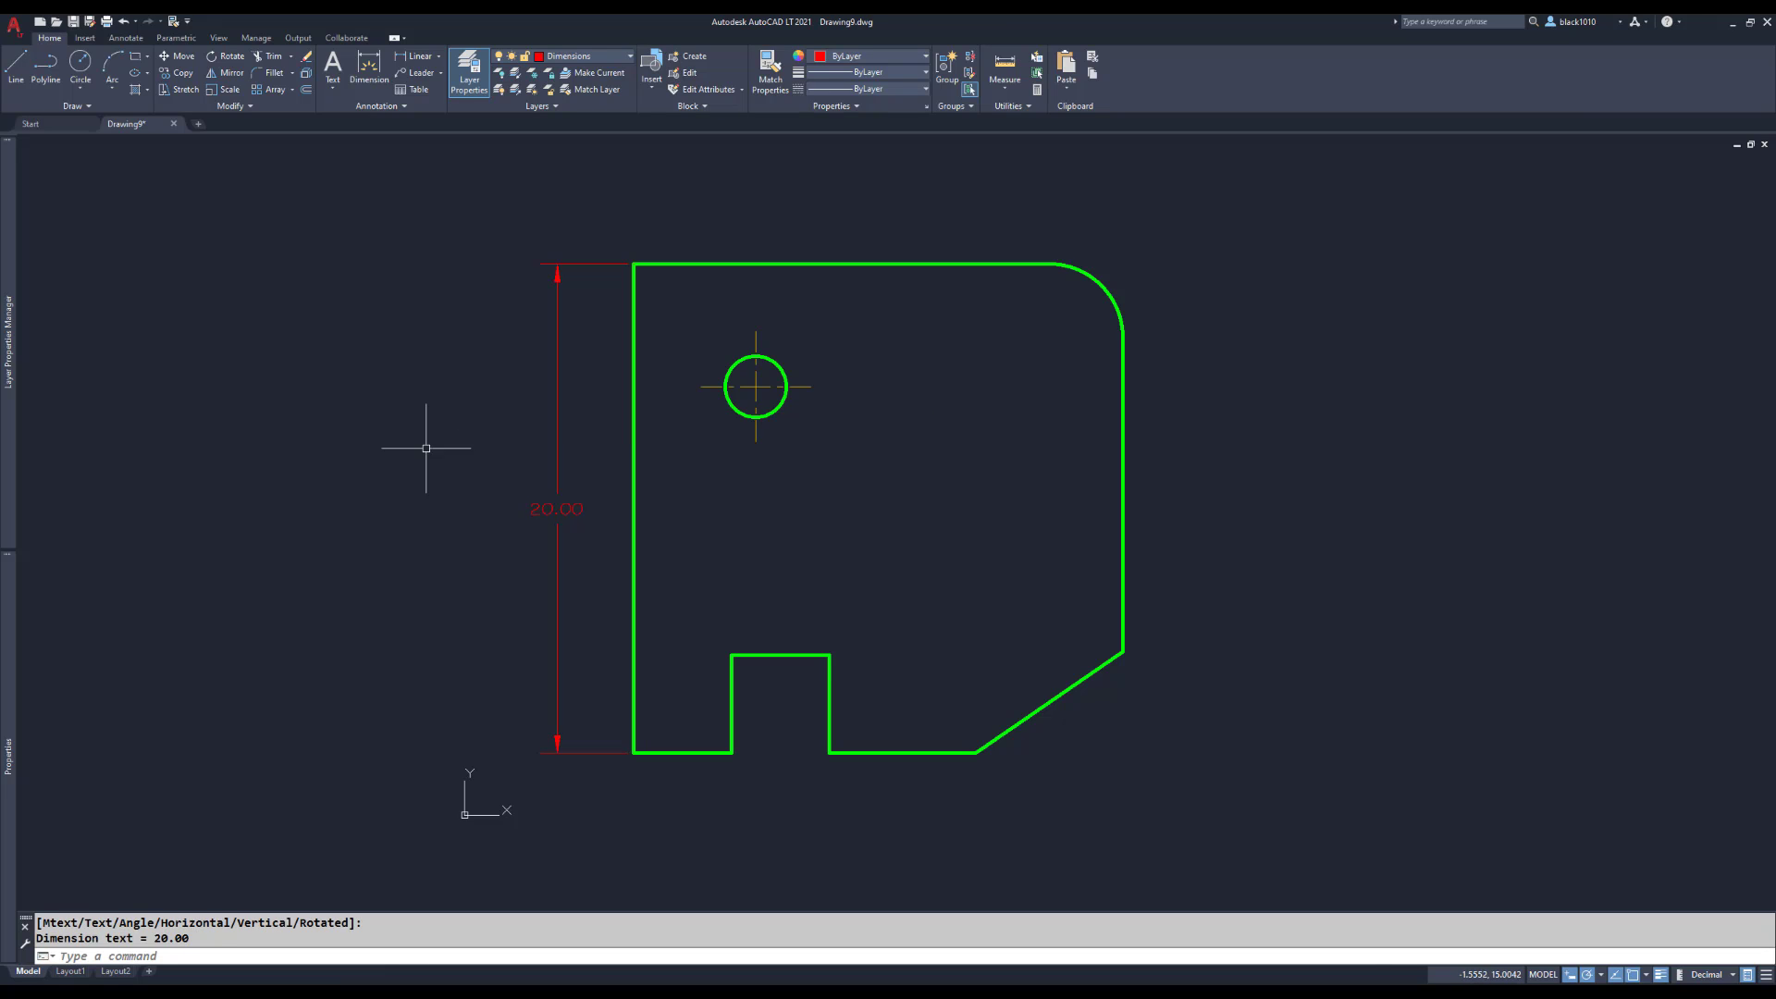
- Compare how the left edge's model-space dimension appears on Layout1 and on Layout2
click(71, 972)
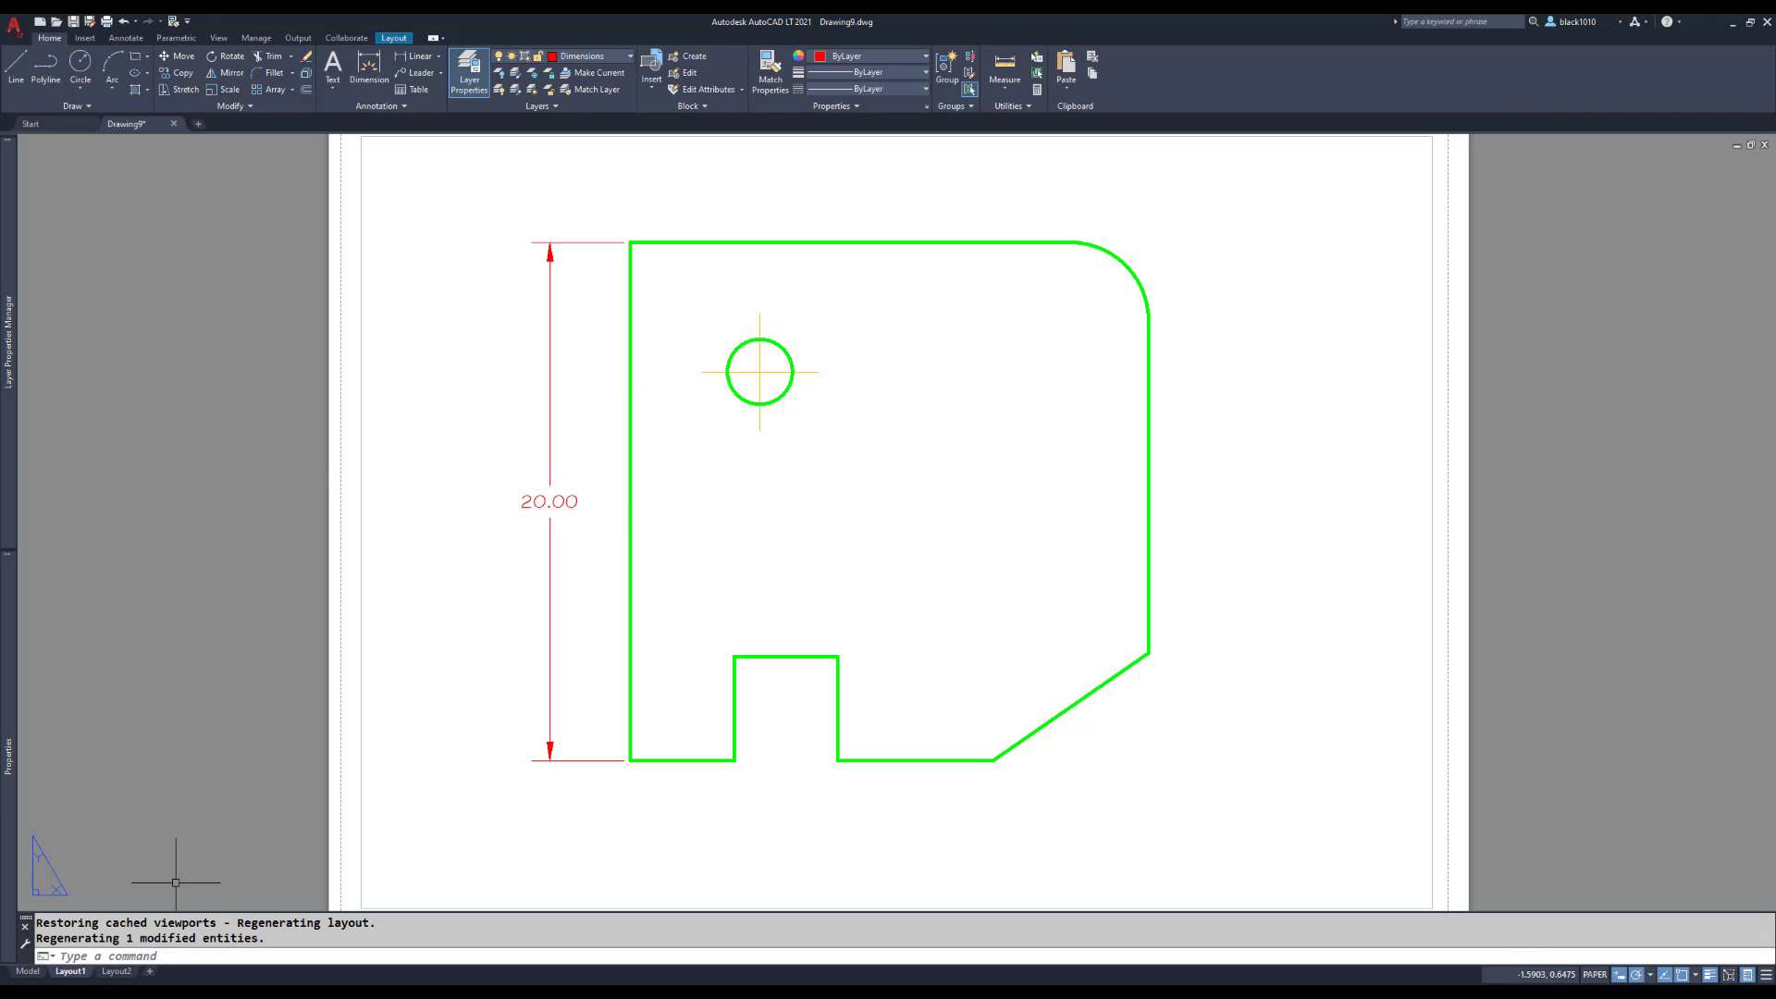
mouse_move(125, 977)
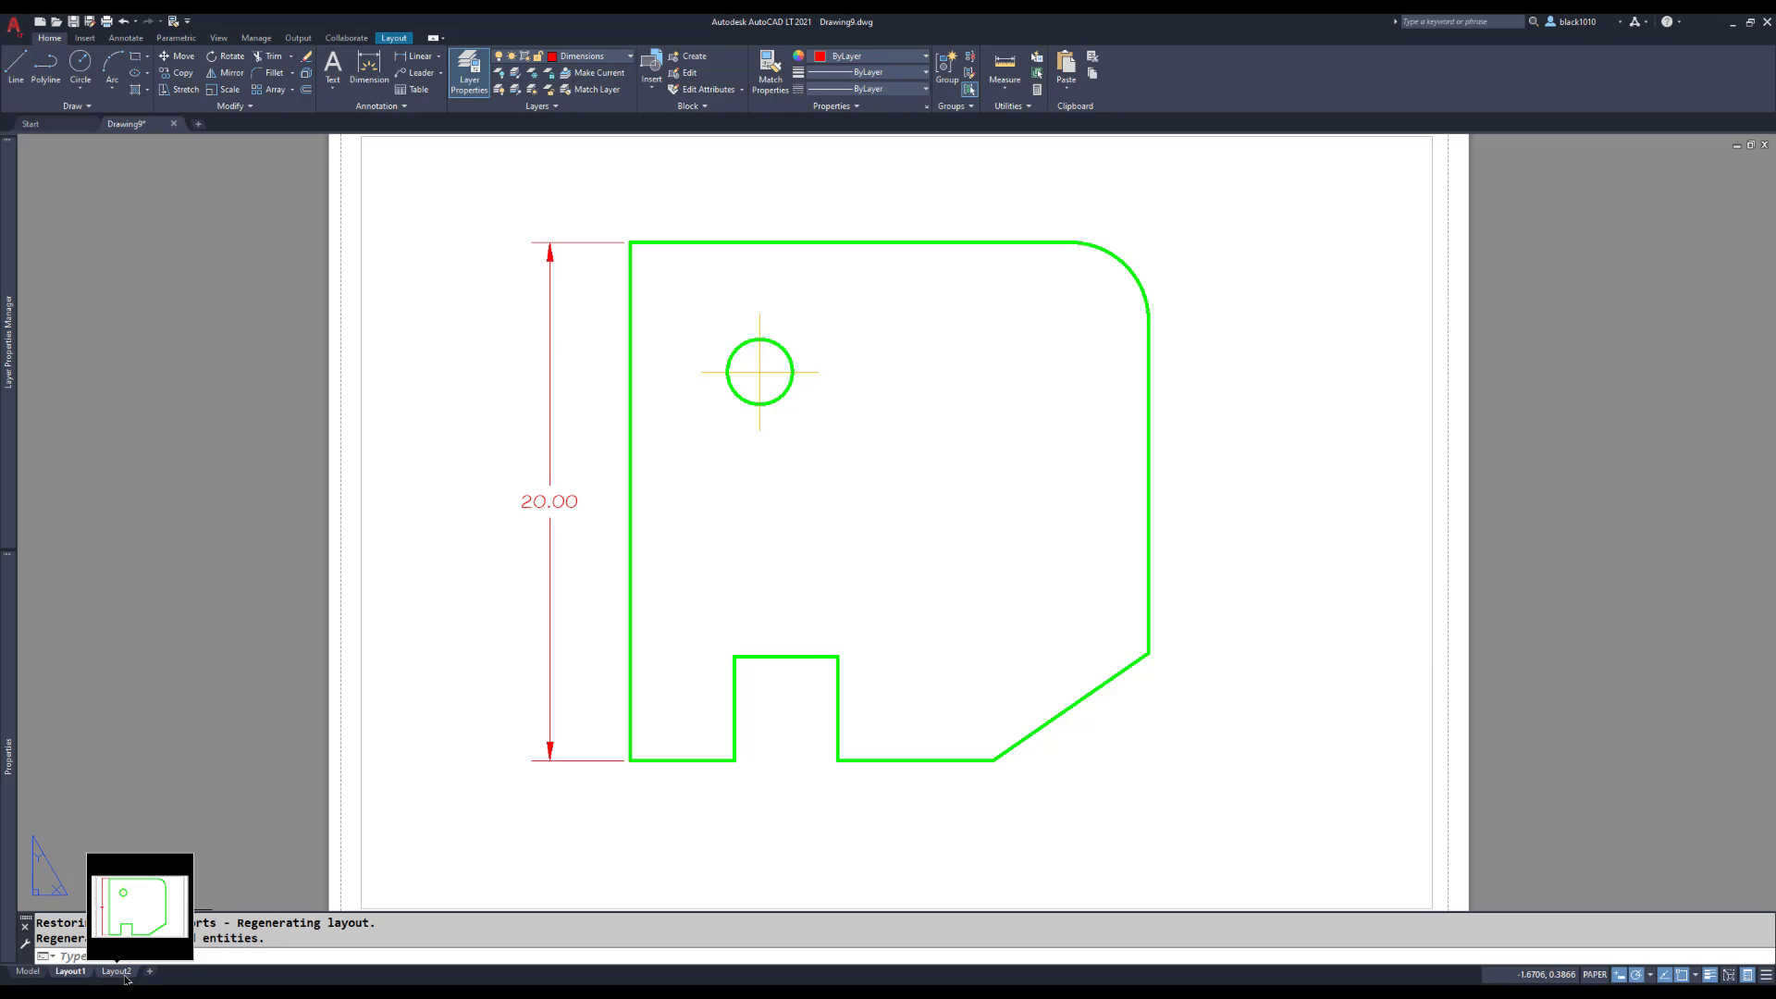
click(125, 975)
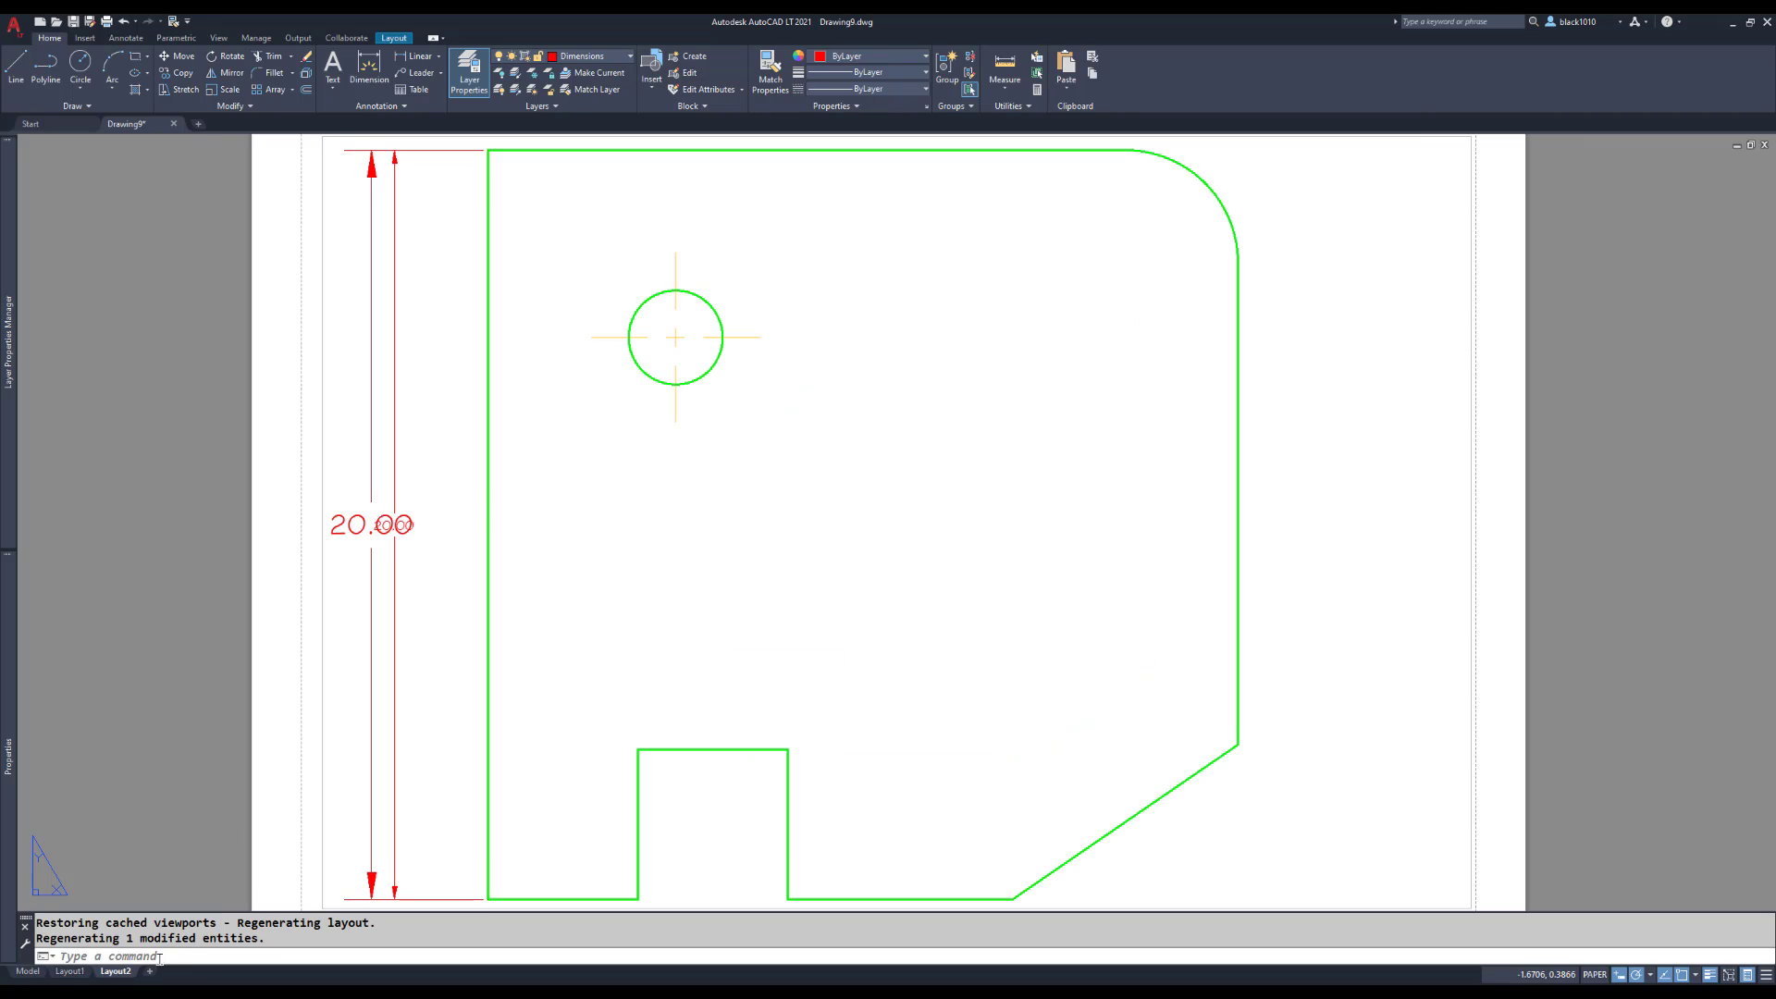
middle_drag(417, 635, 498, 609)
scroll(497, 608, down, 1)
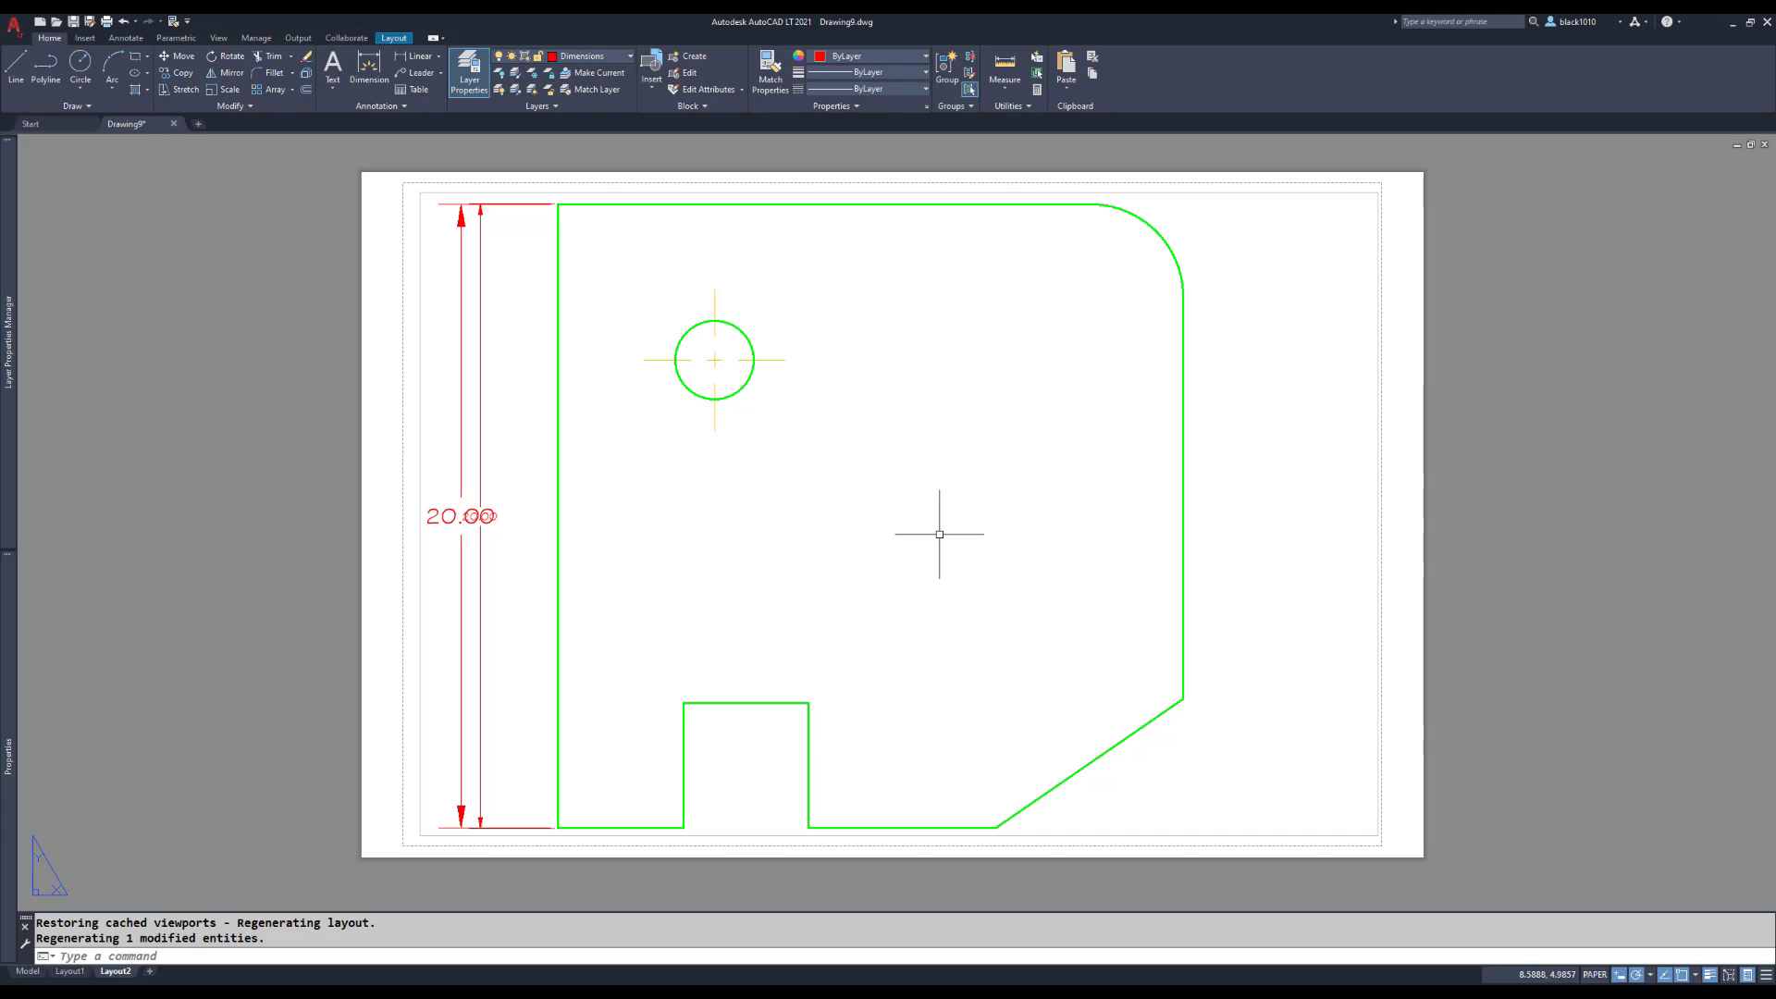
- Activate the viewport on Layout2, set its scale to 3" = 1'-0" and lock its view
click(1593, 977)
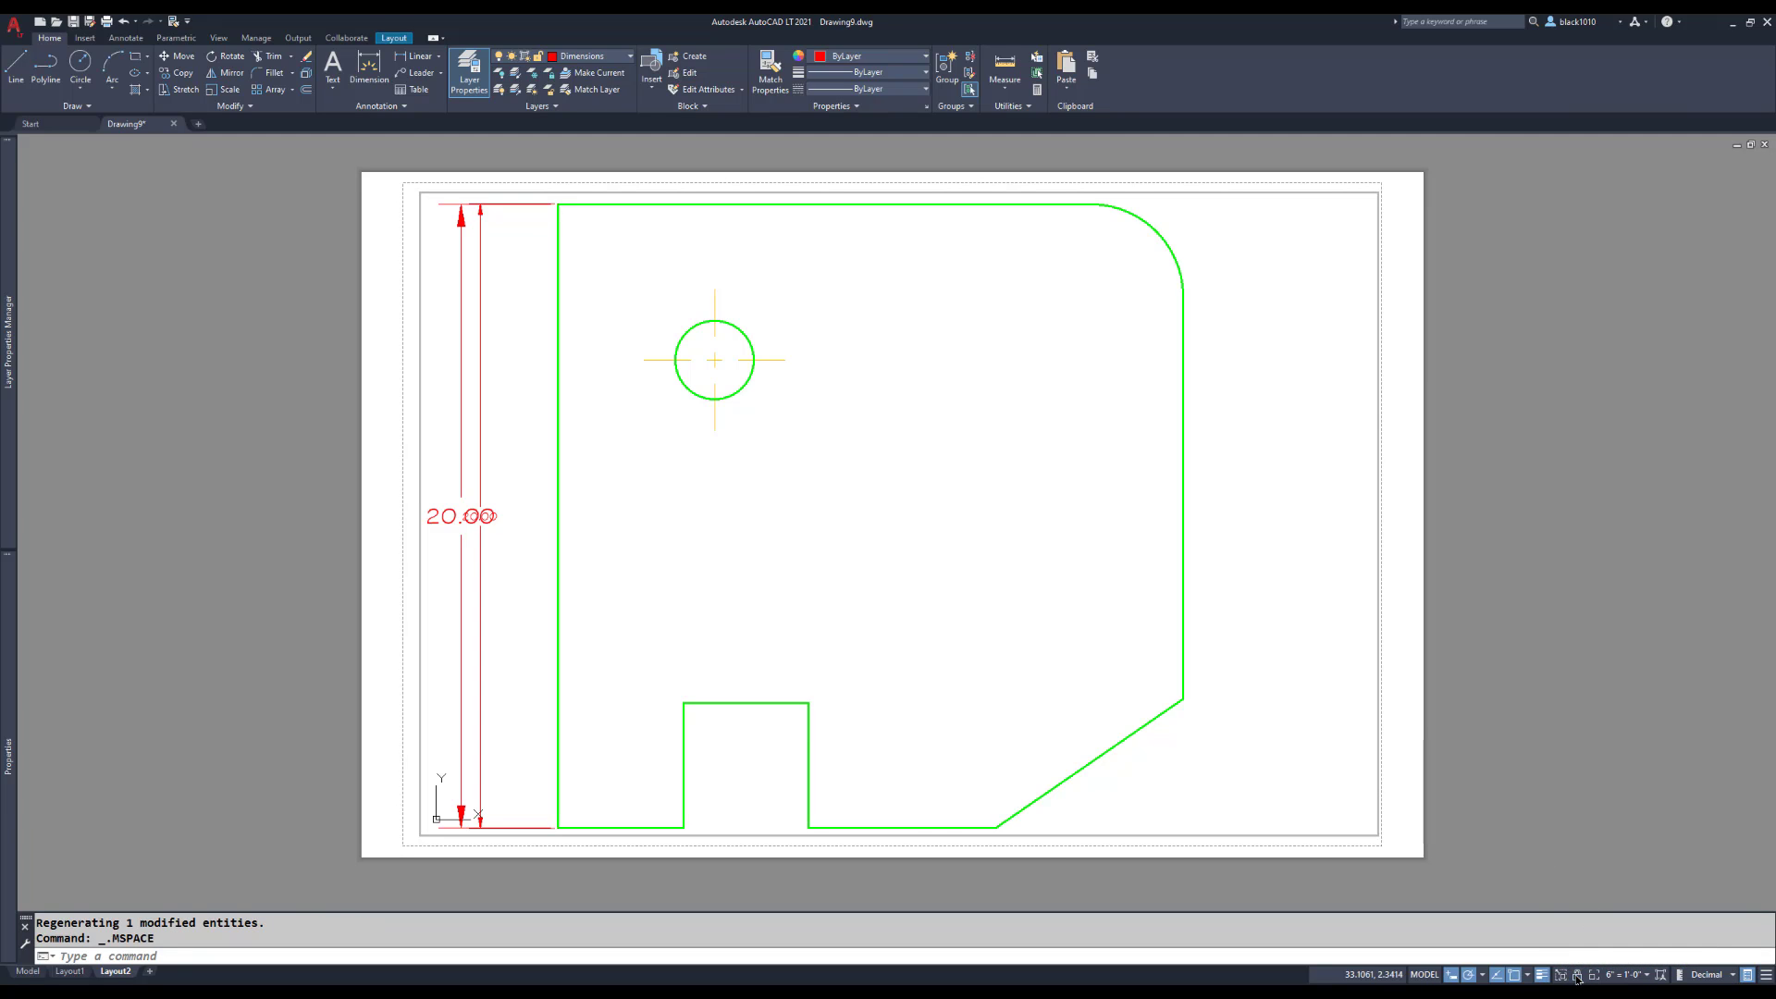
click(1648, 976)
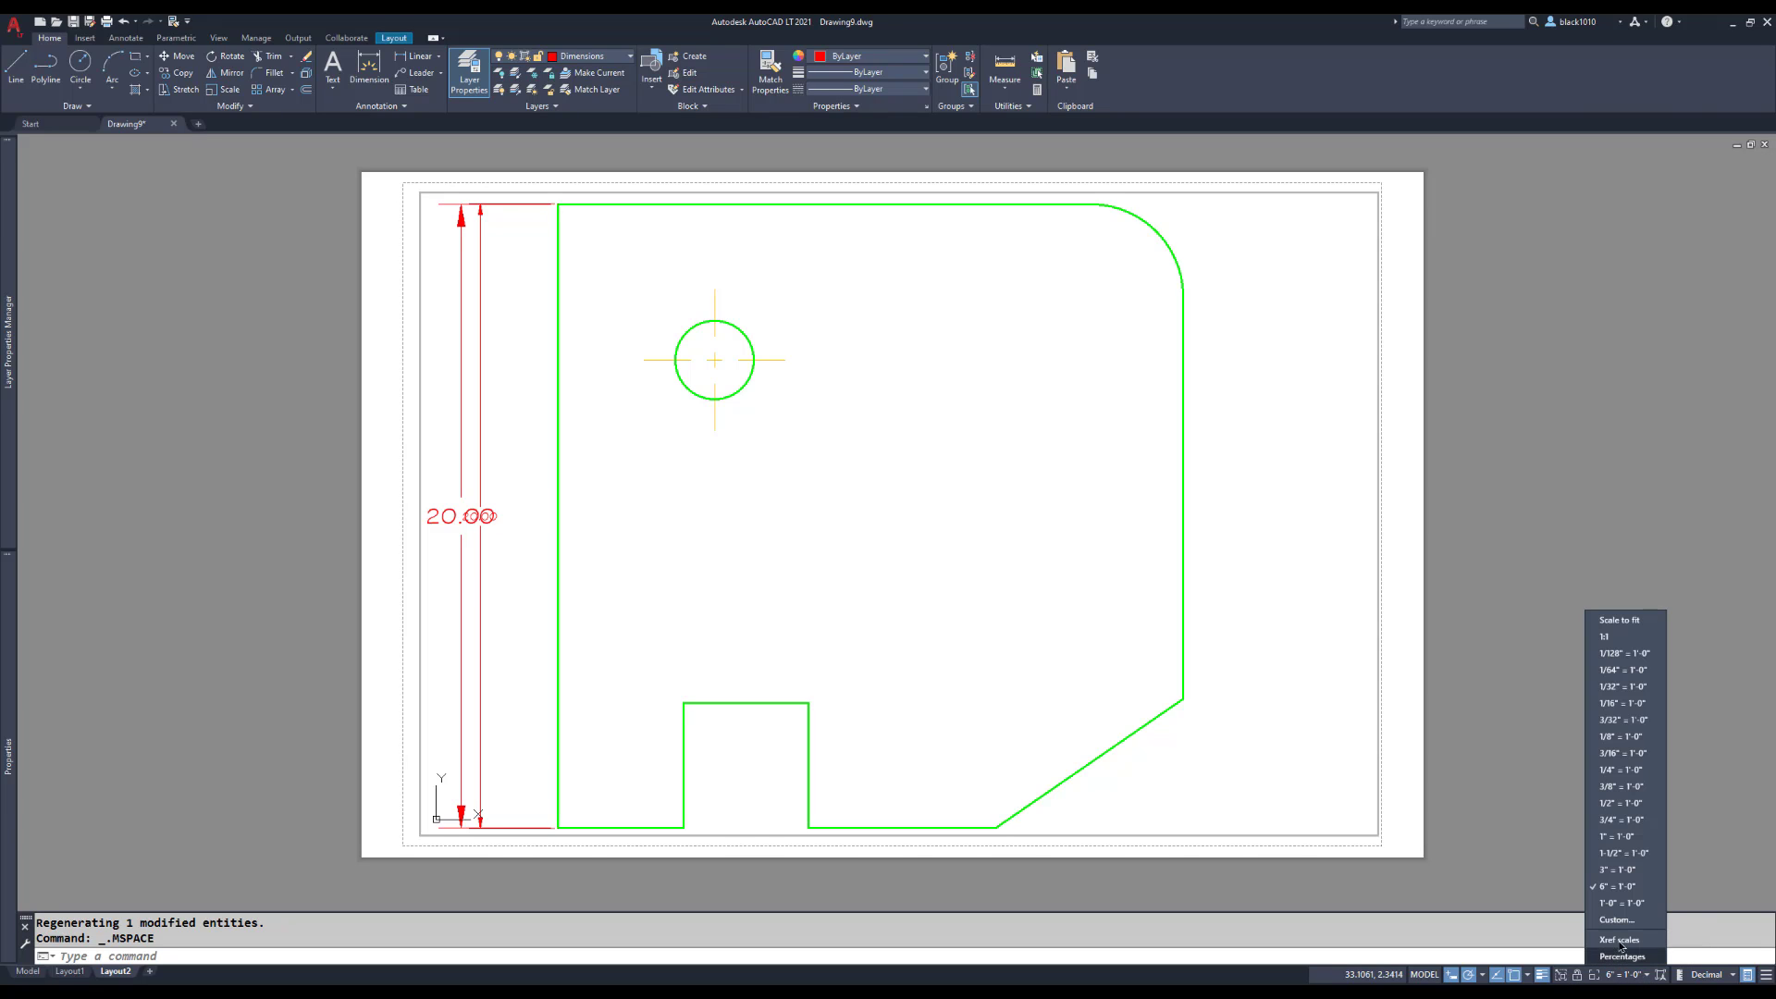
click(1606, 870)
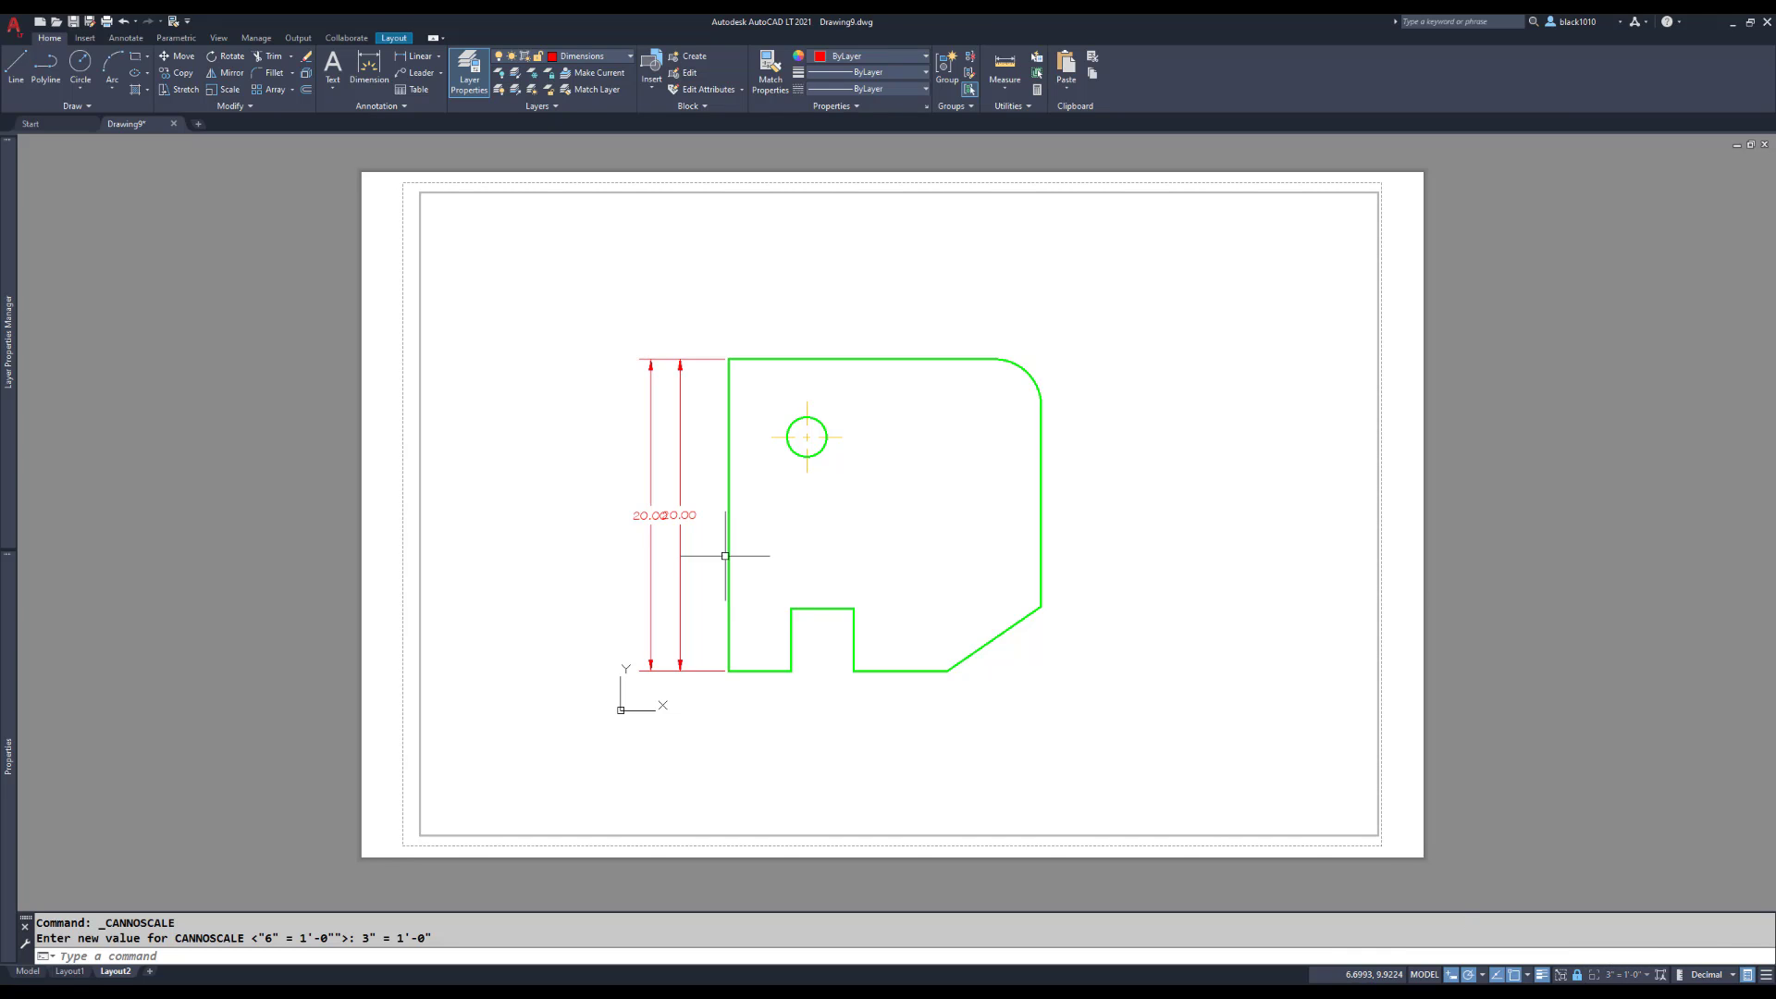
- Examine the text and arrow sizes of the two vertical dimensions beside the part on Layout2
scroll(643, 523, up, 5)
scroll(646, 525, up, 1)
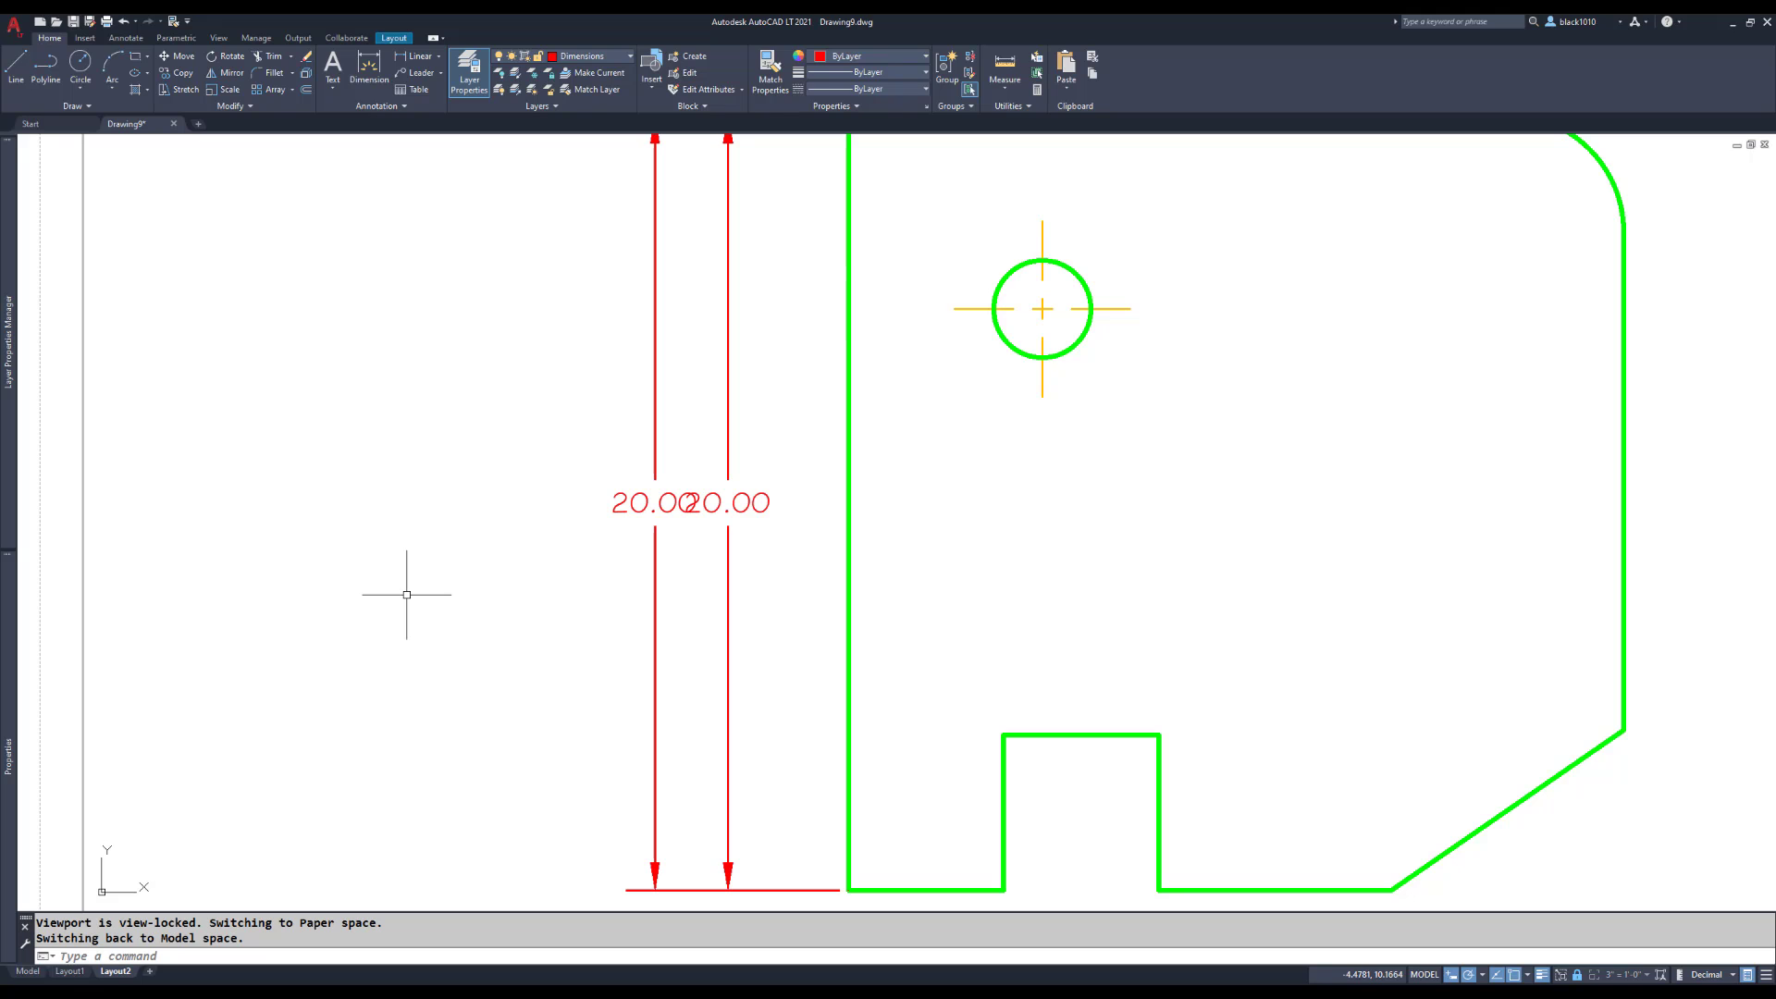
scroll(407, 594, down, 5)
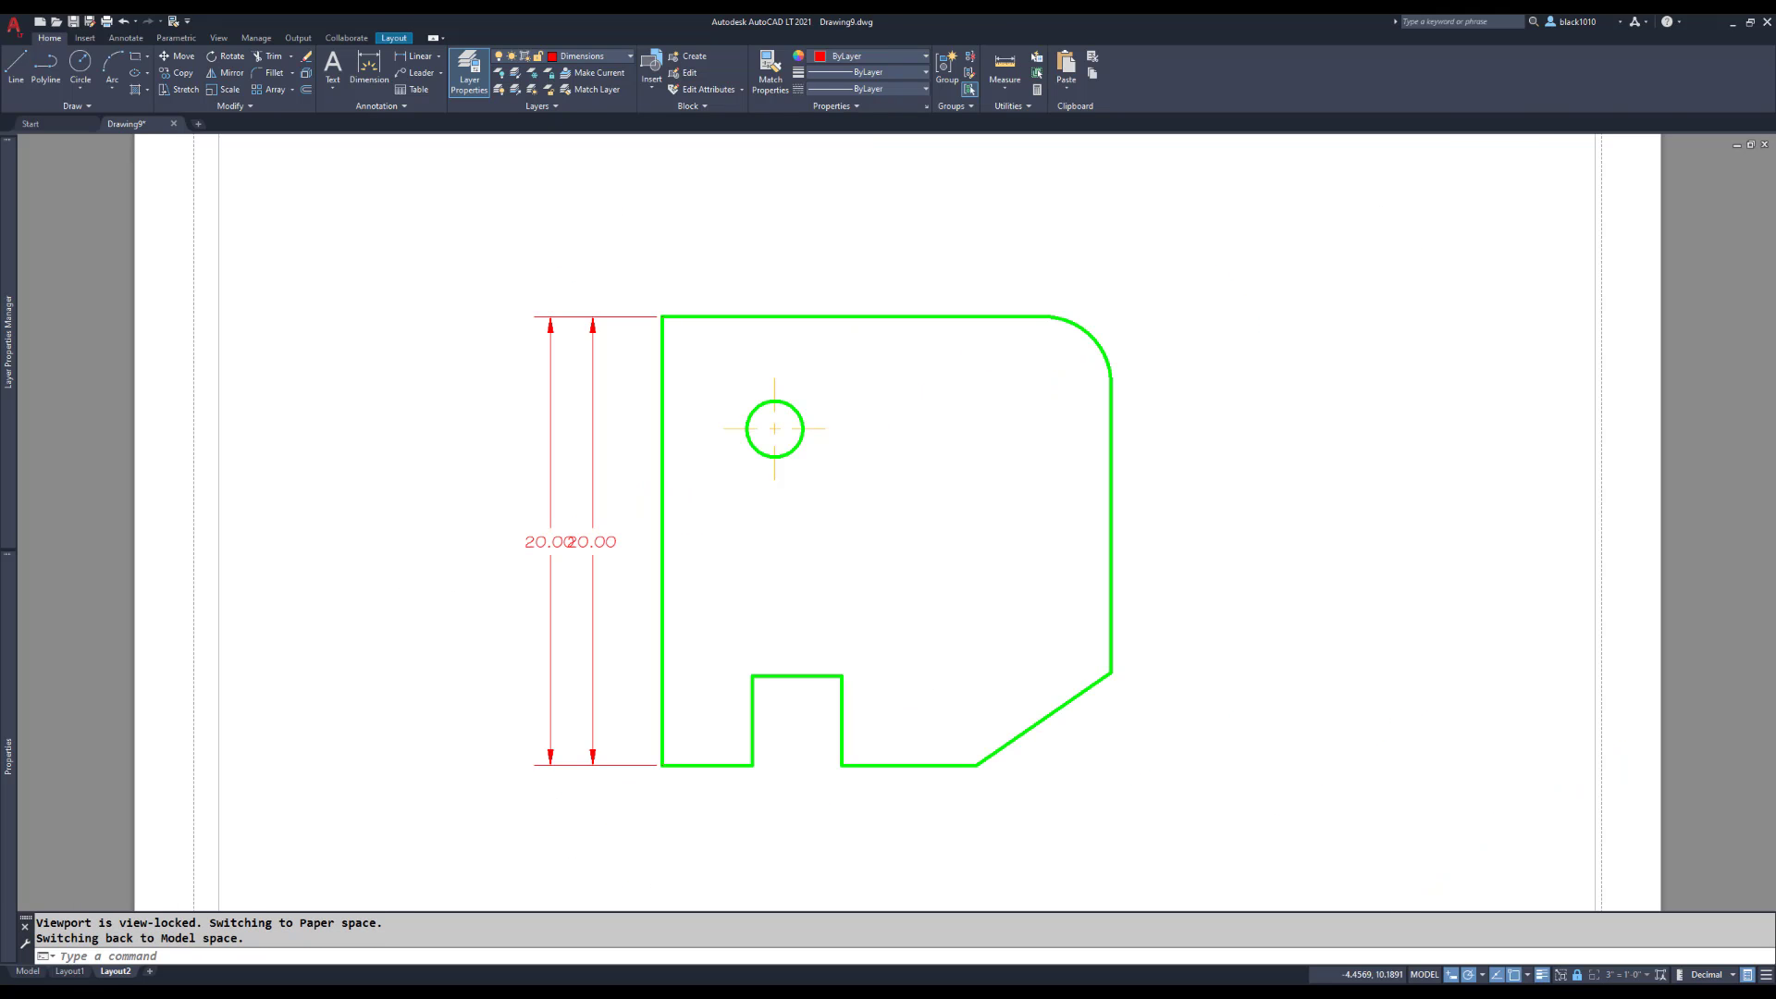
middle_drag(407, 609, 472, 567)
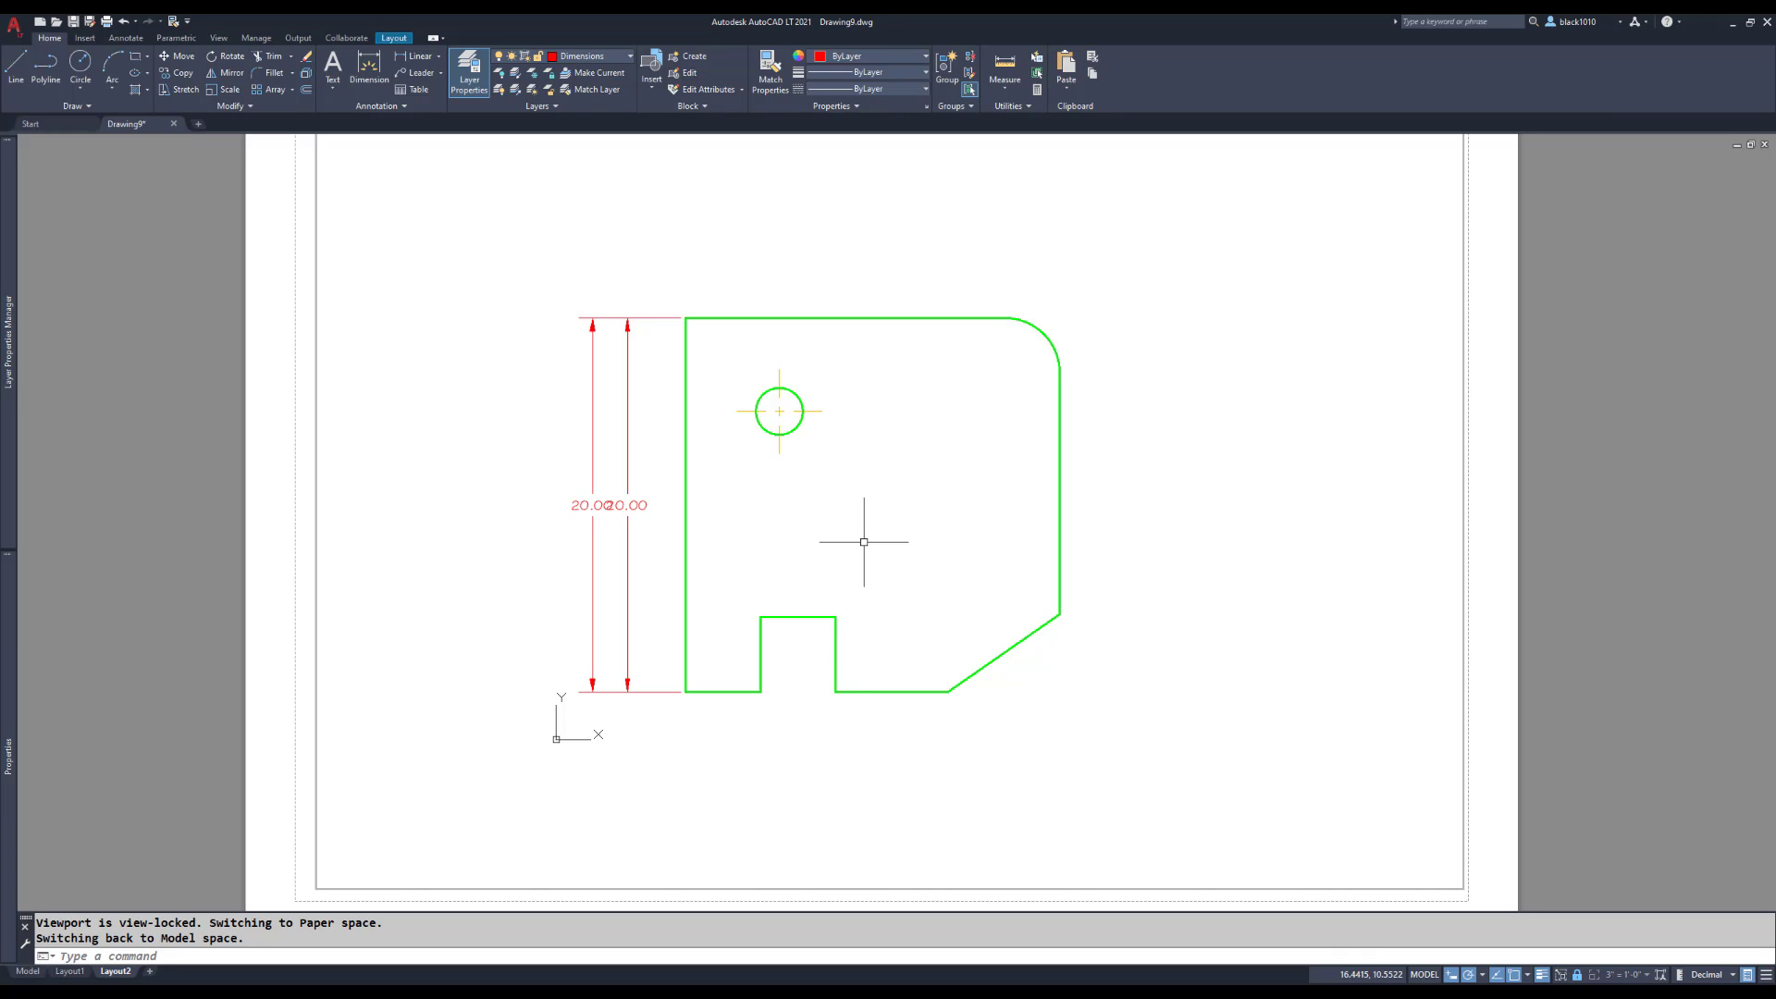
- Check the left edge's vertical dimension on Layout1 and return to it in model space
click(67, 971)
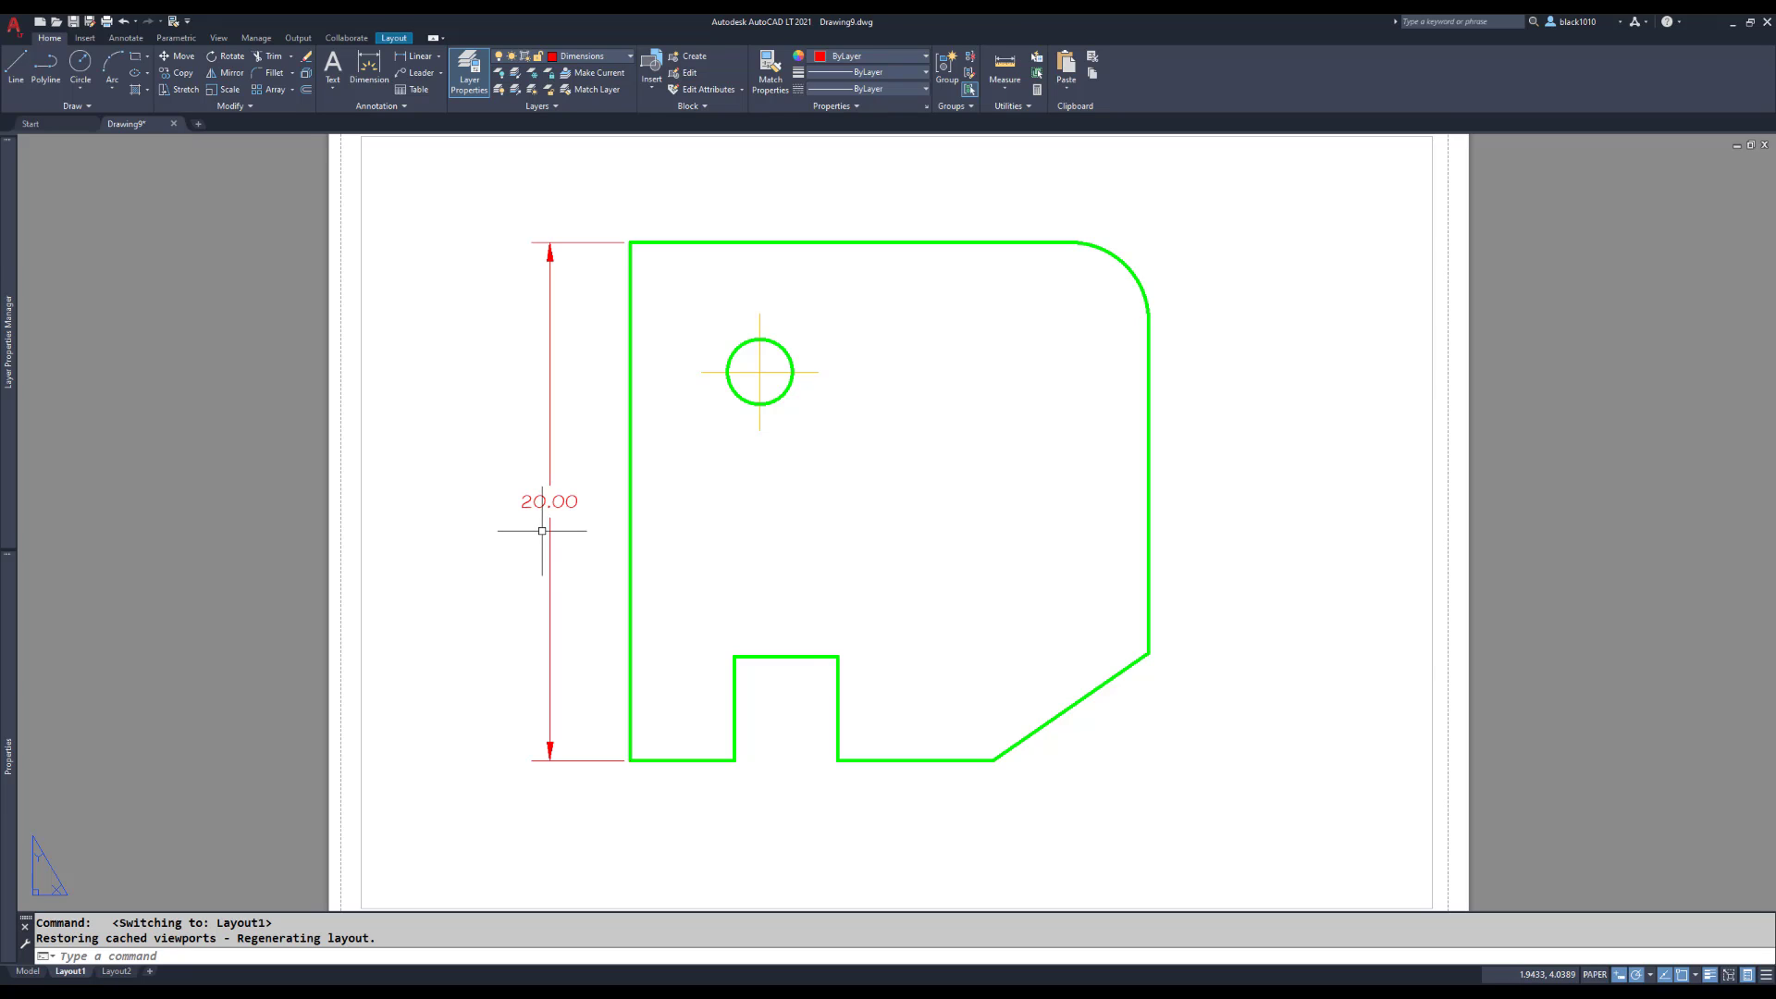
click(27, 972)
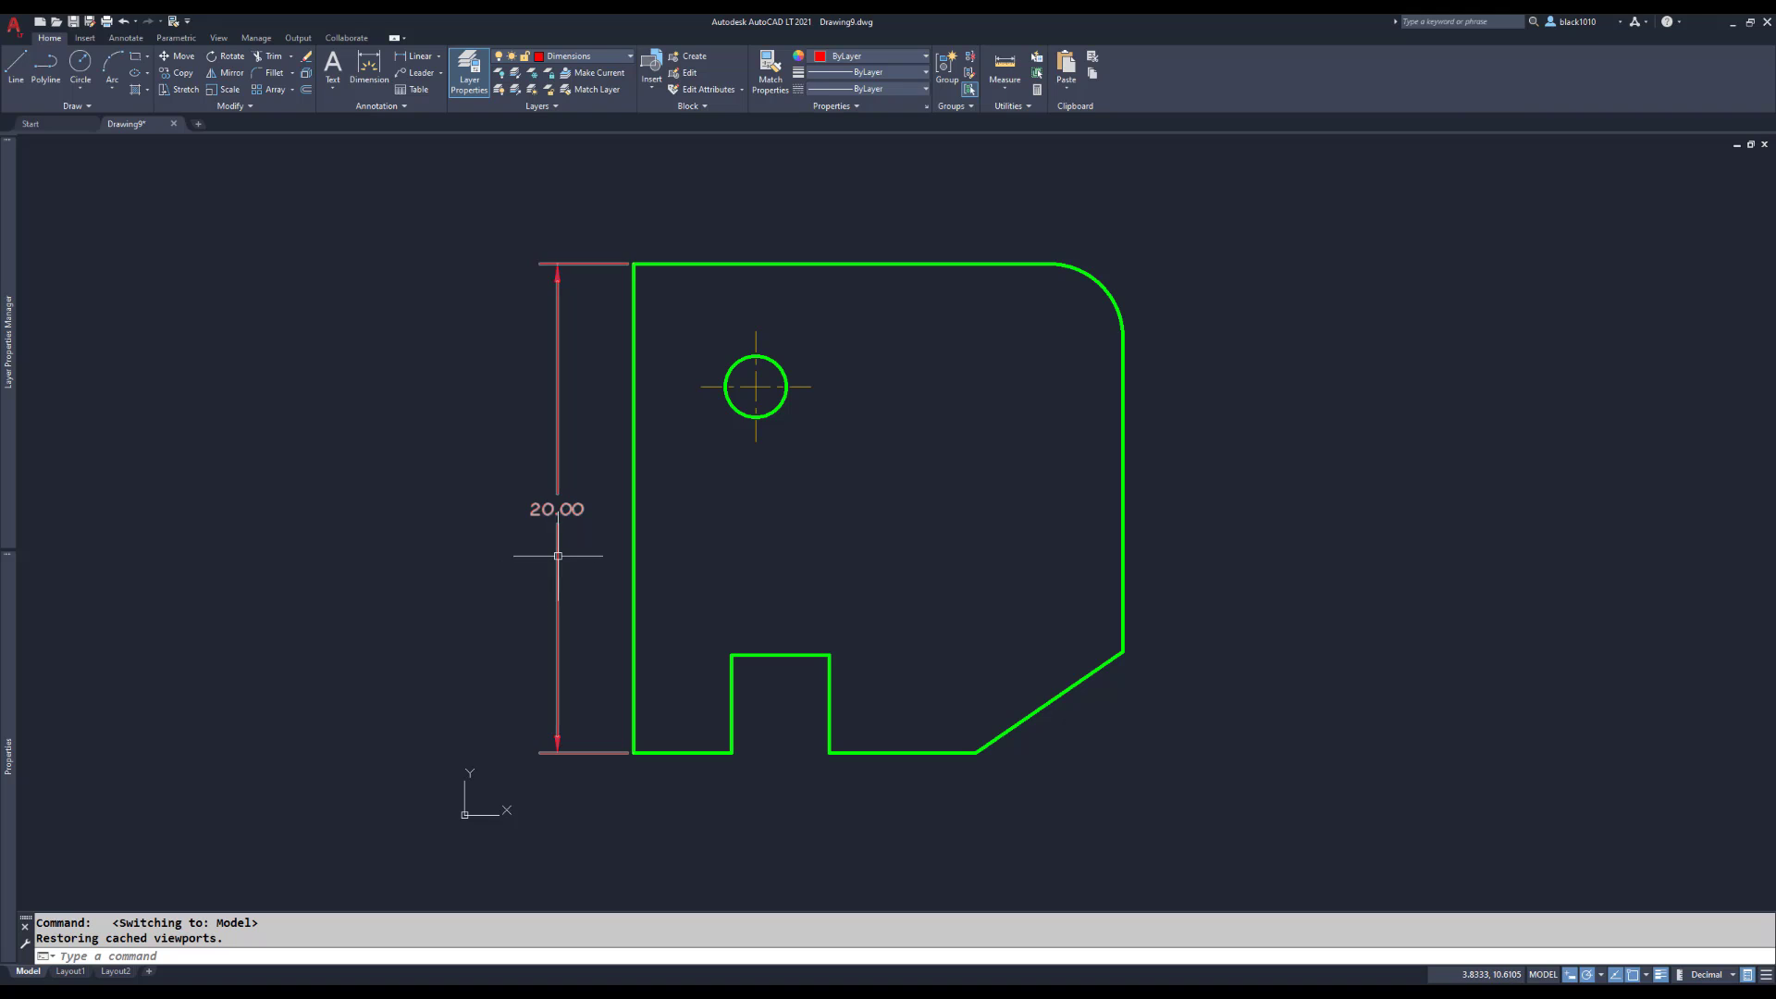
mouse_move(558, 556)
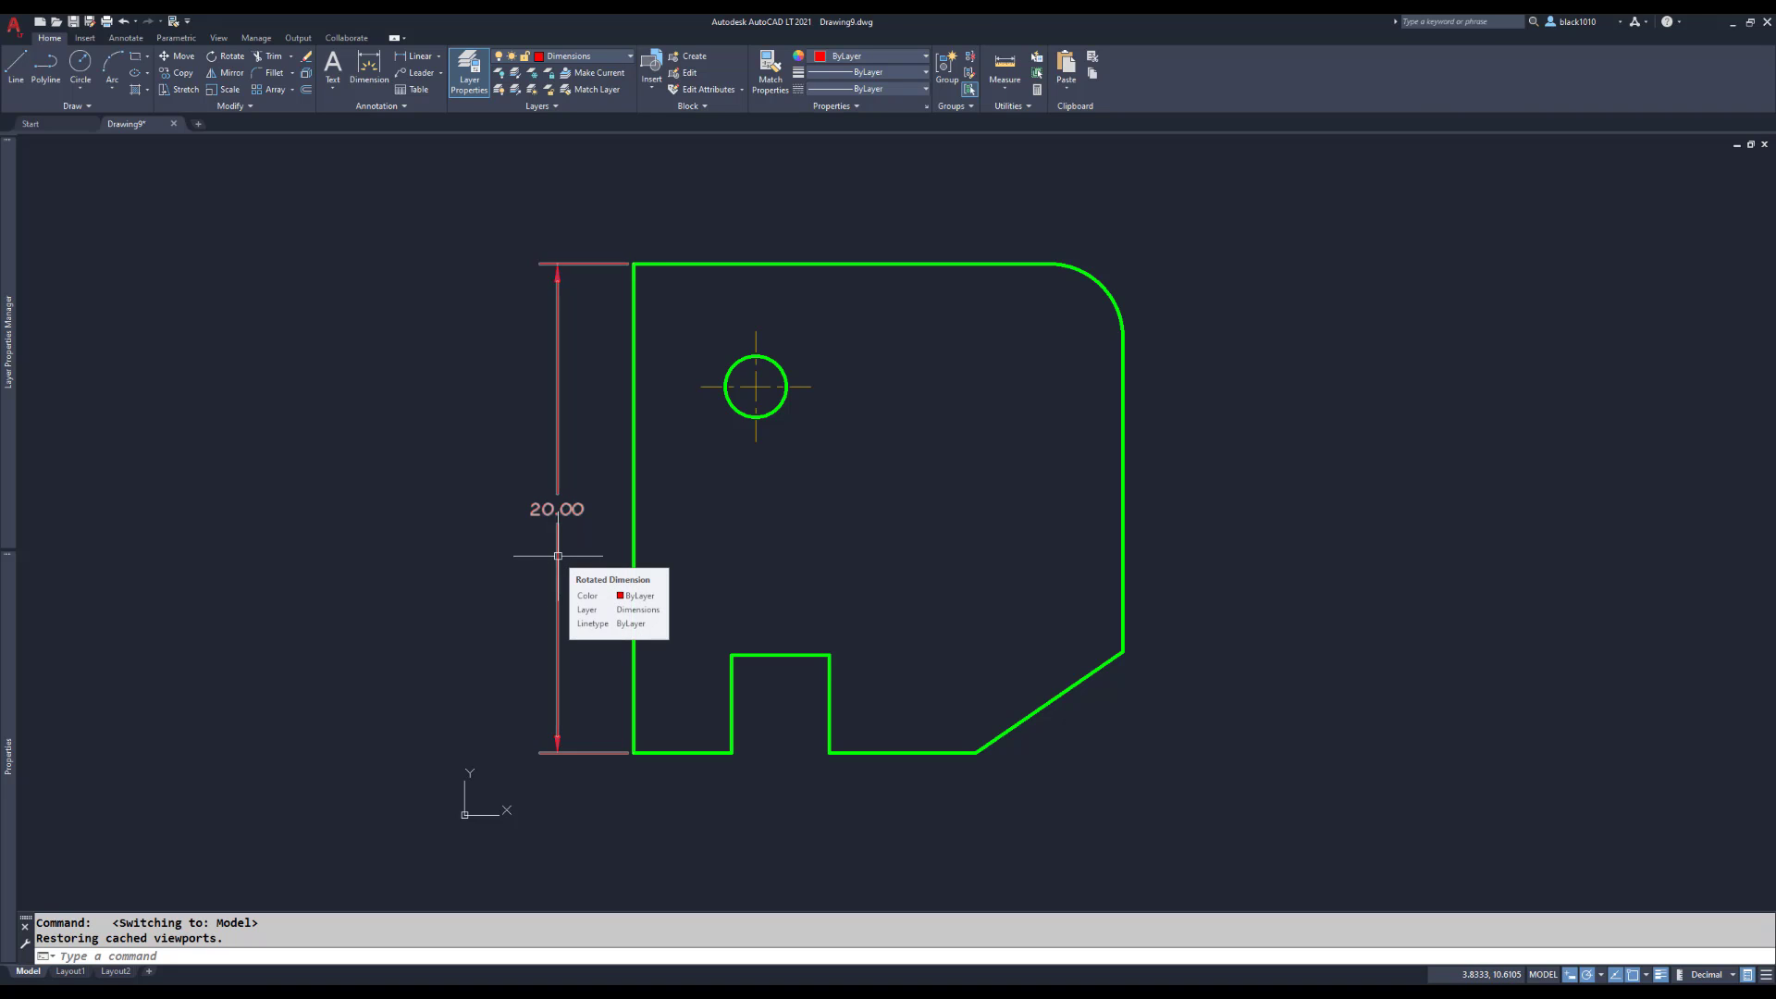